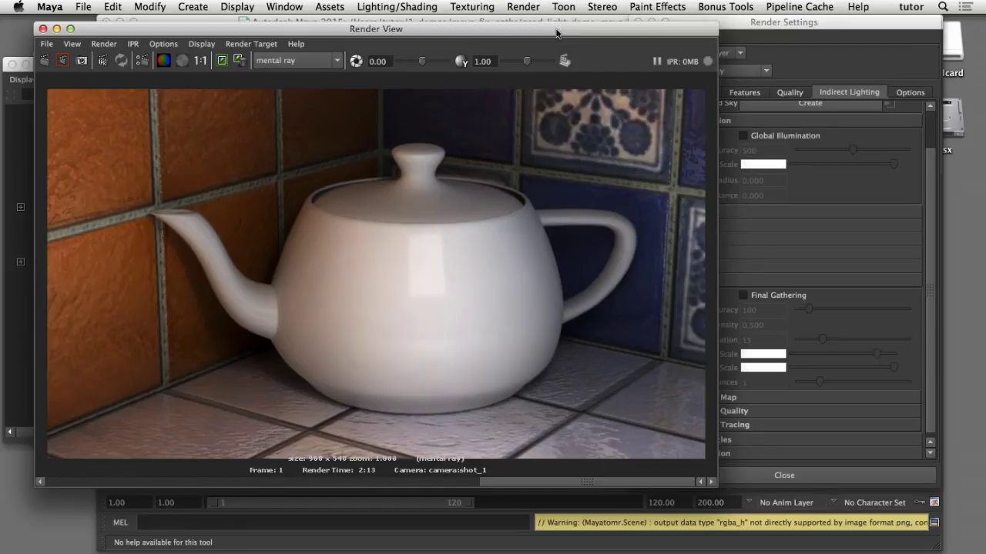
Enable Final Gathering in the mental ray indirect lighting settings and expand the Final Gathering Quality options
left_click_drag(654, 30, 523, 33)
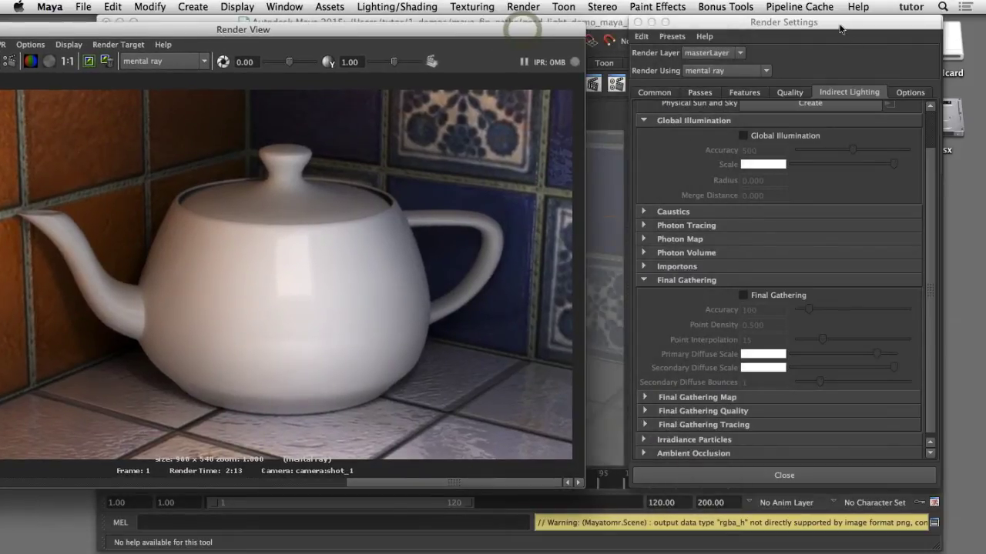
left_click(751, 83)
left_click(662, 96)
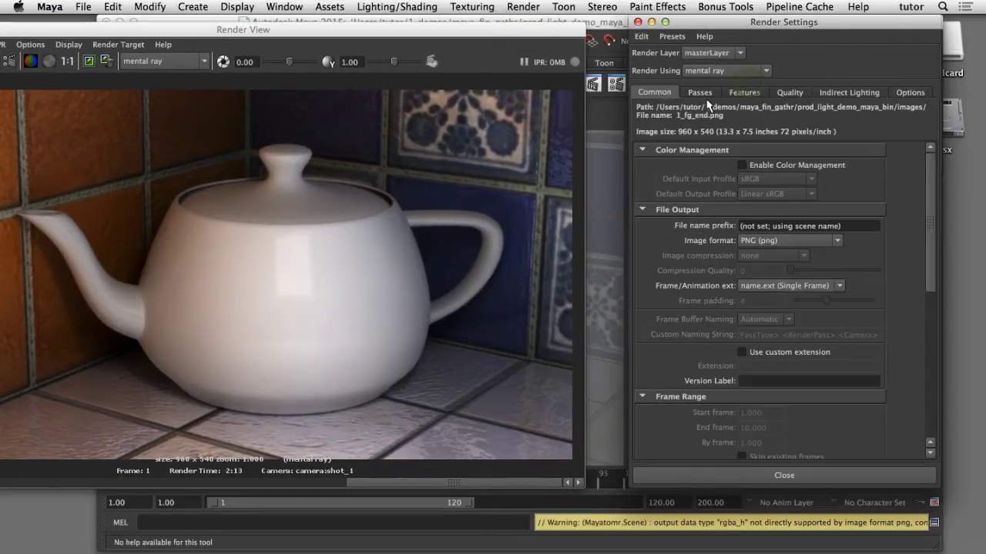
left_click(832, 92)
left_click(744, 296)
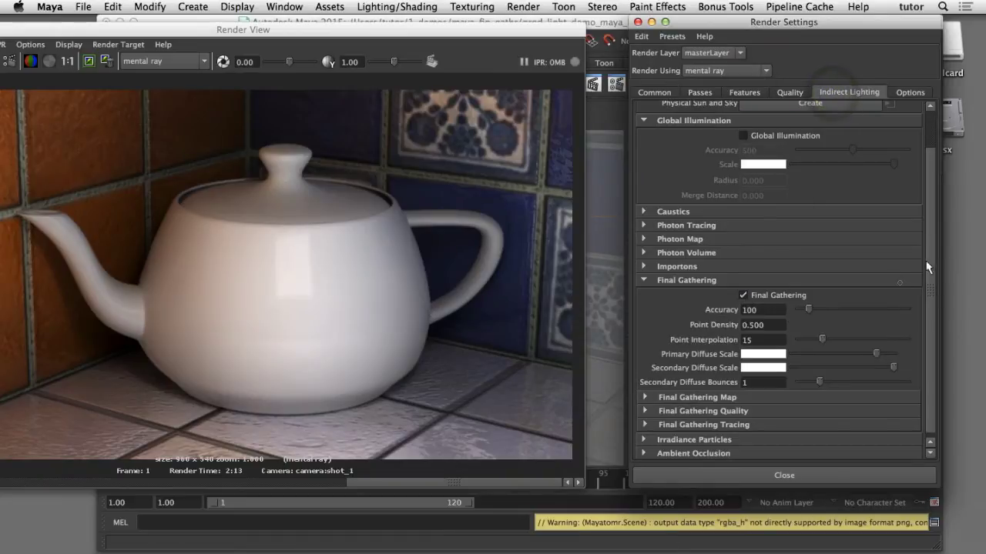
scroll(932, 286, "down", 1)
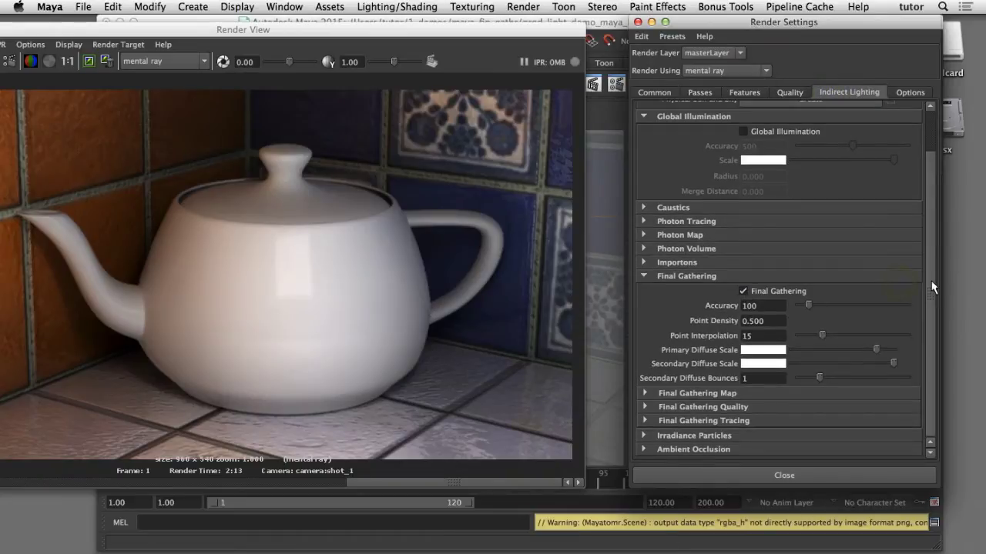
left_click(645, 406)
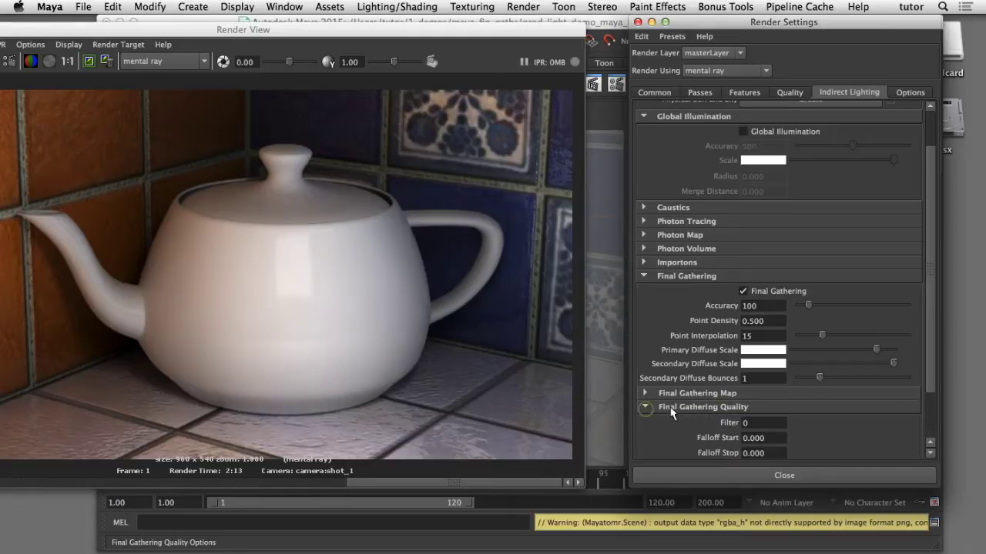
scroll(928, 338, "down", 1)
scroll(930, 339, "down", 3)
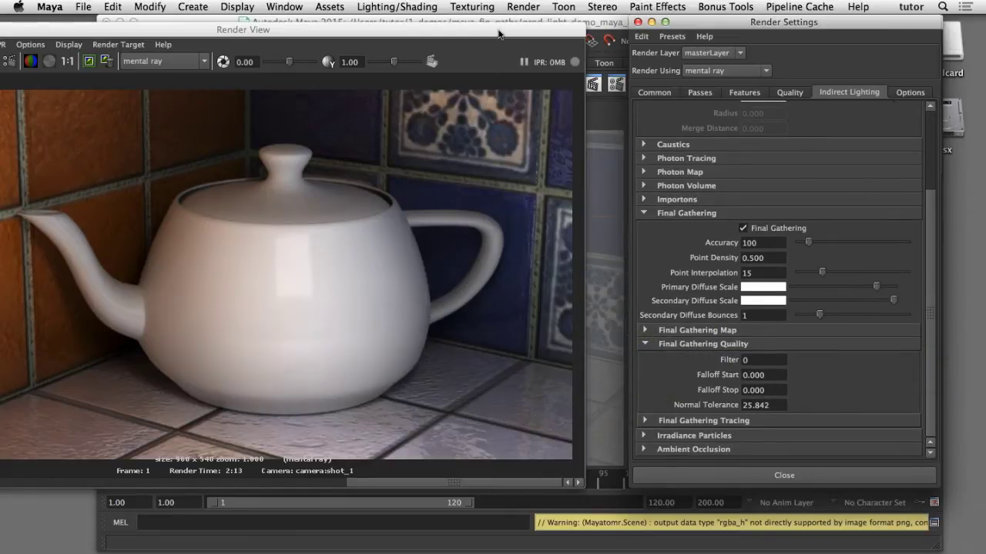
Compare the stored teapot renders by flipping between the darker image and the brighter one with bounced light
left_click_drag(499, 31, 596, 29)
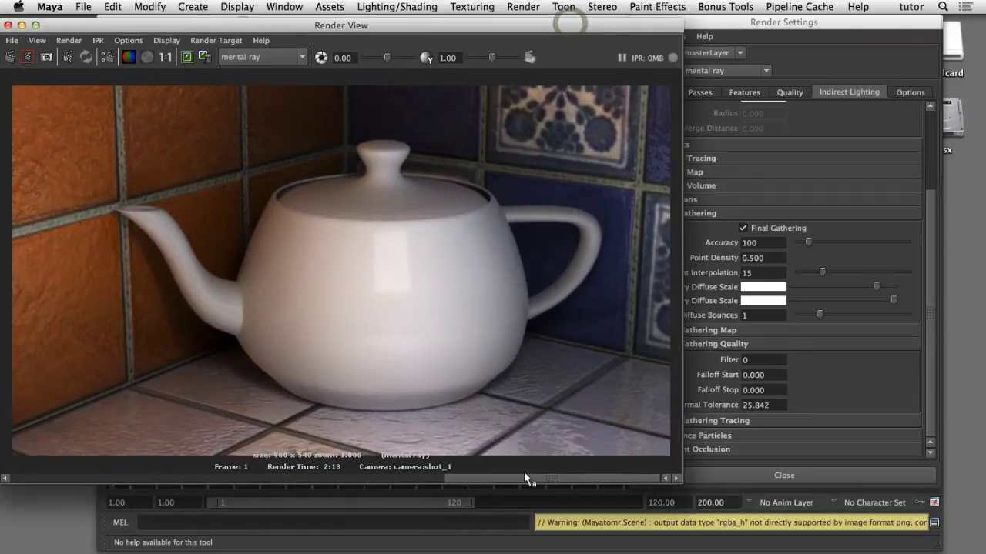
left_click(350, 485)
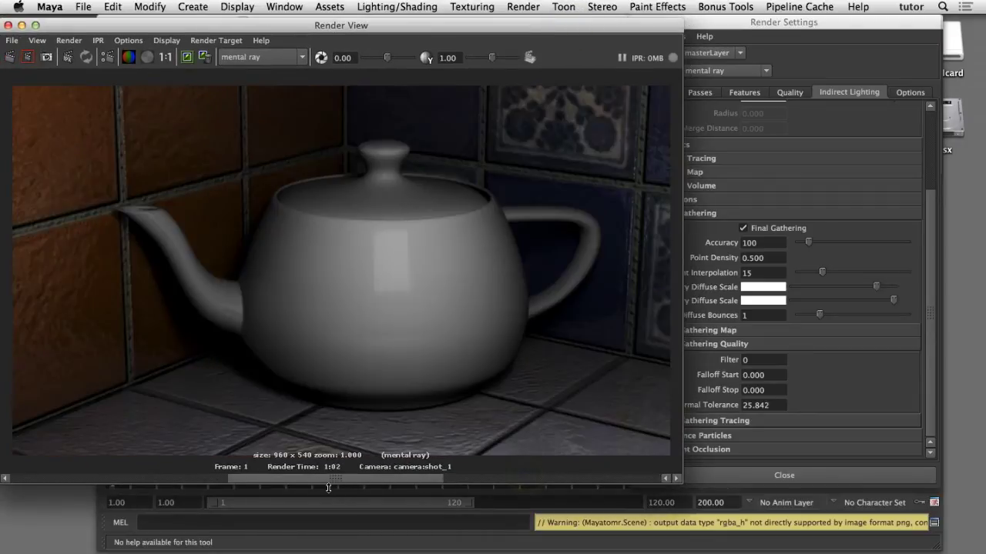
left_click(455, 491)
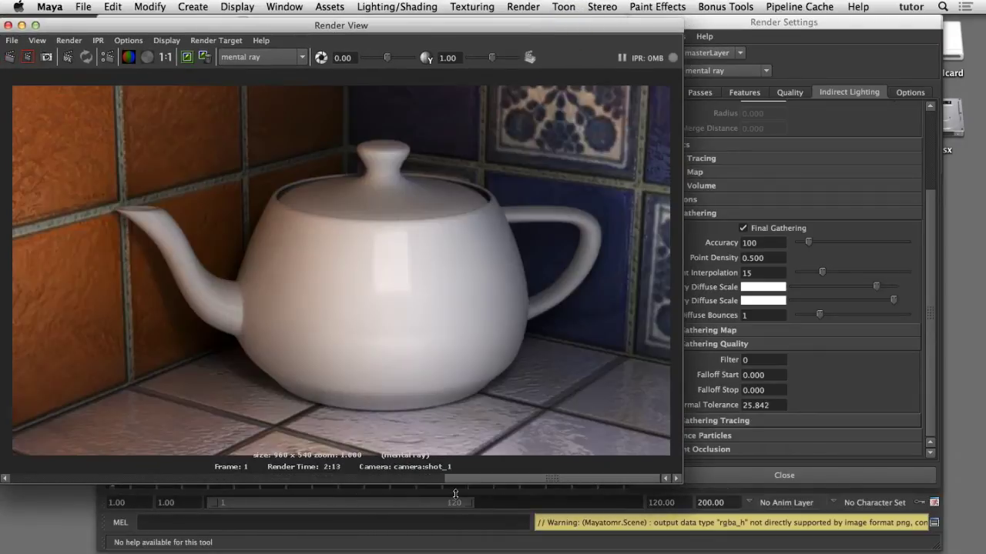
left_click(386, 495)
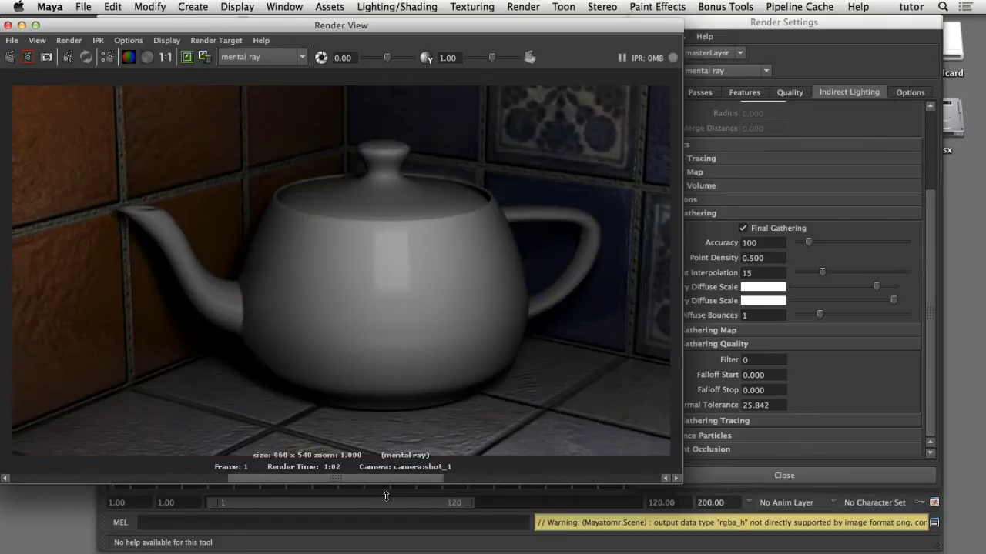
left_click(449, 491)
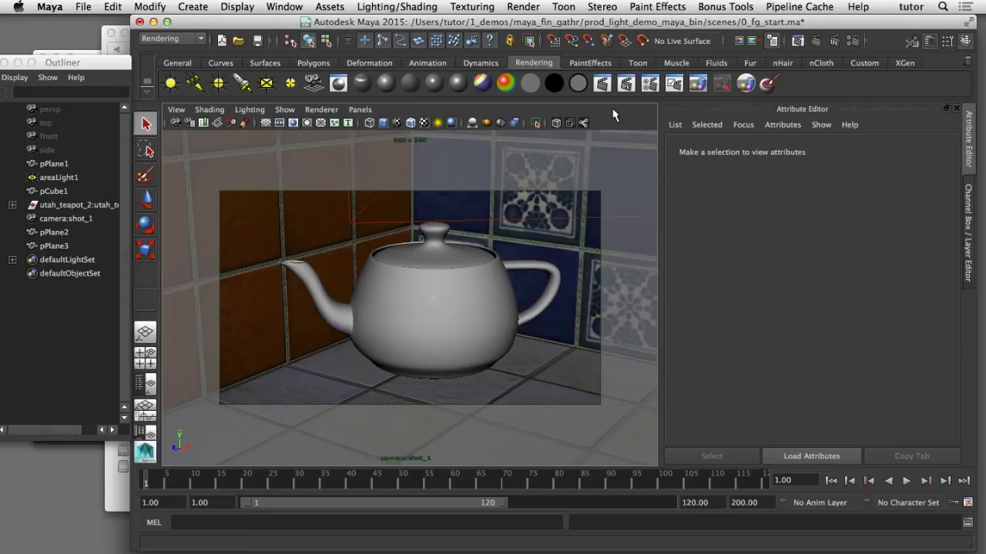
Switch the viewport to the perspective view and inspect the teapot, area light, orange wall and blue wall by selecting each one
left_click(359, 109)
mouse_move(424, 123)
left_click(497, 137)
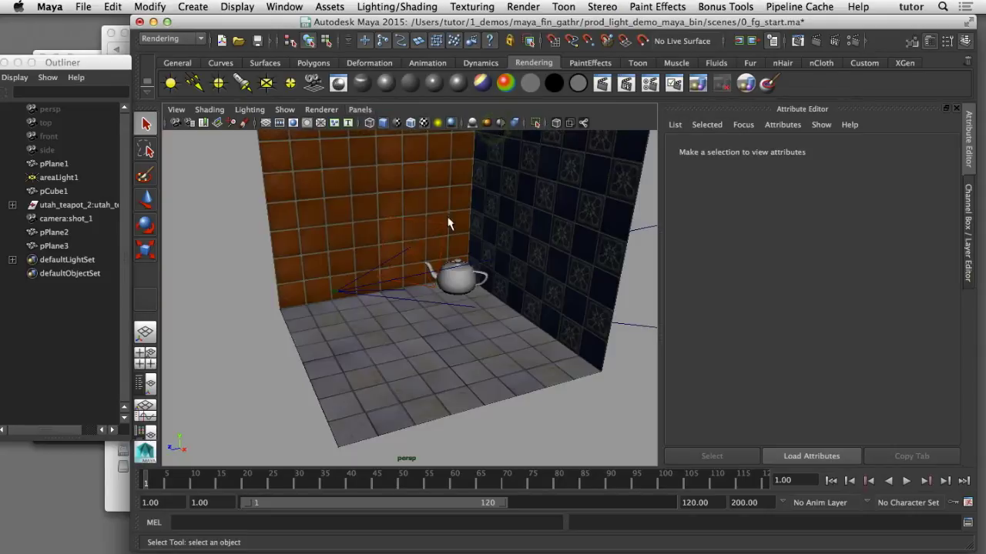
left_click(453, 285)
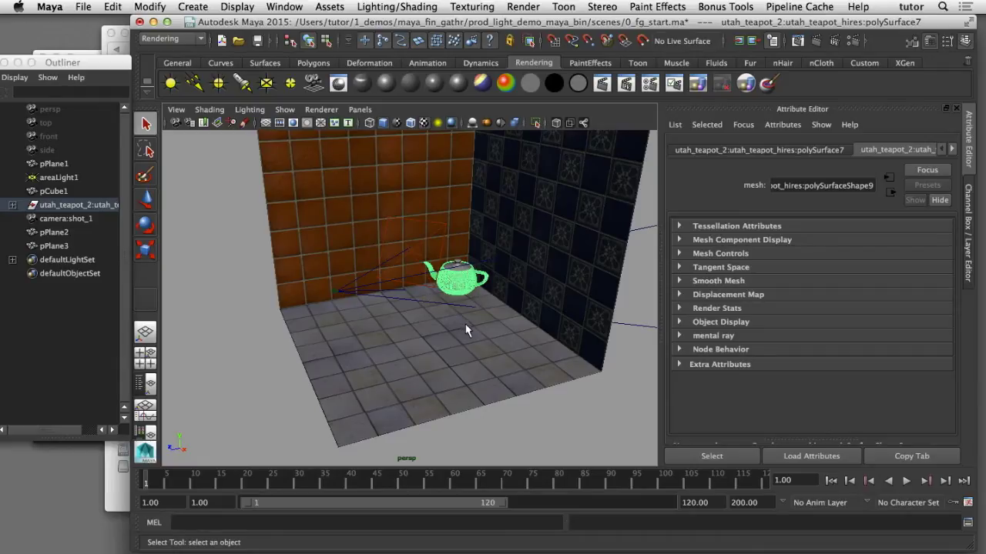
left_click(433, 241)
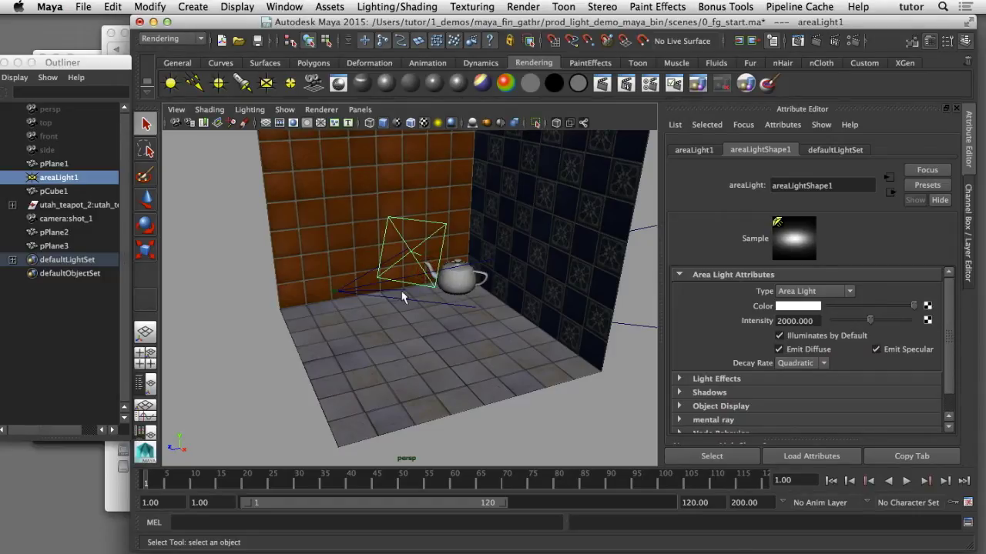
left_click(325, 238)
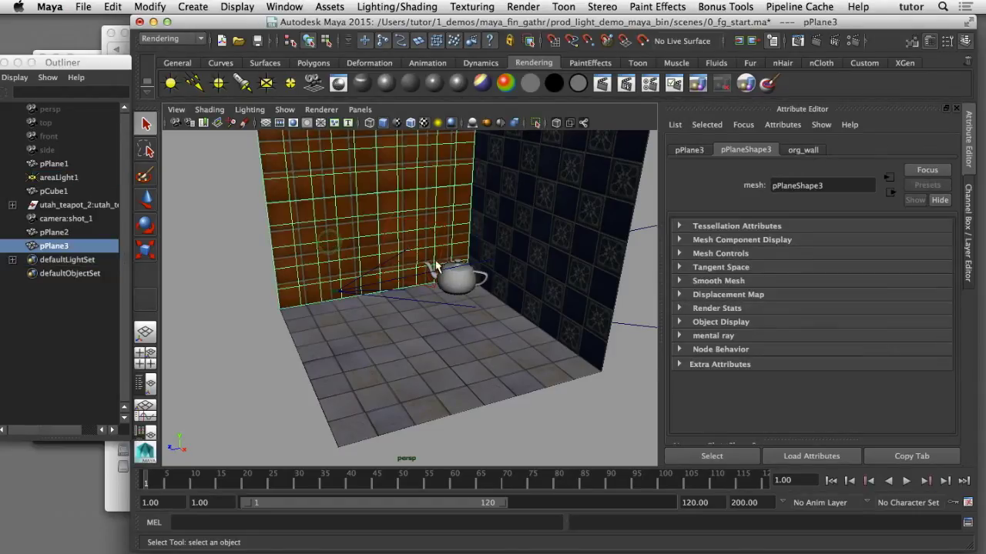
left_click(522, 238)
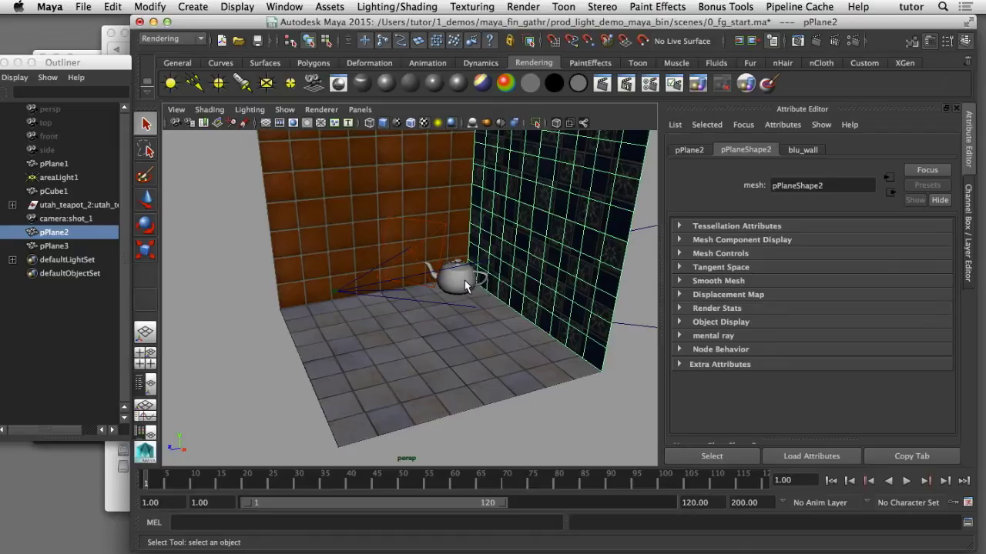
Return the viewport to the shot_1 camera view
left_click(359, 110)
mouse_move(395, 123)
left_click(493, 125)
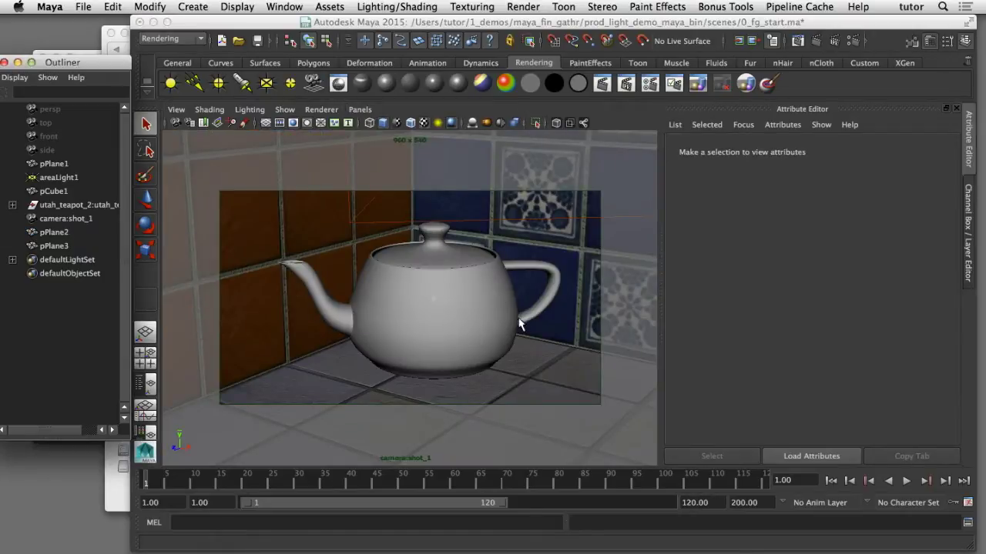
Open the render settings and show the raytracing quality options of the Maya Software renderer
left_click(852, 40)
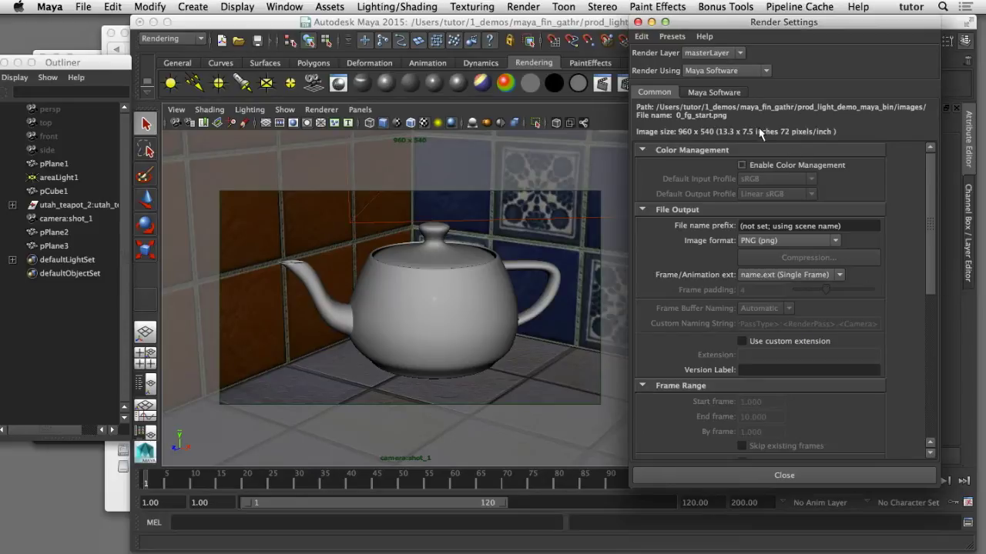
left_click(722, 93)
scroll(886, 193, "down", 2)
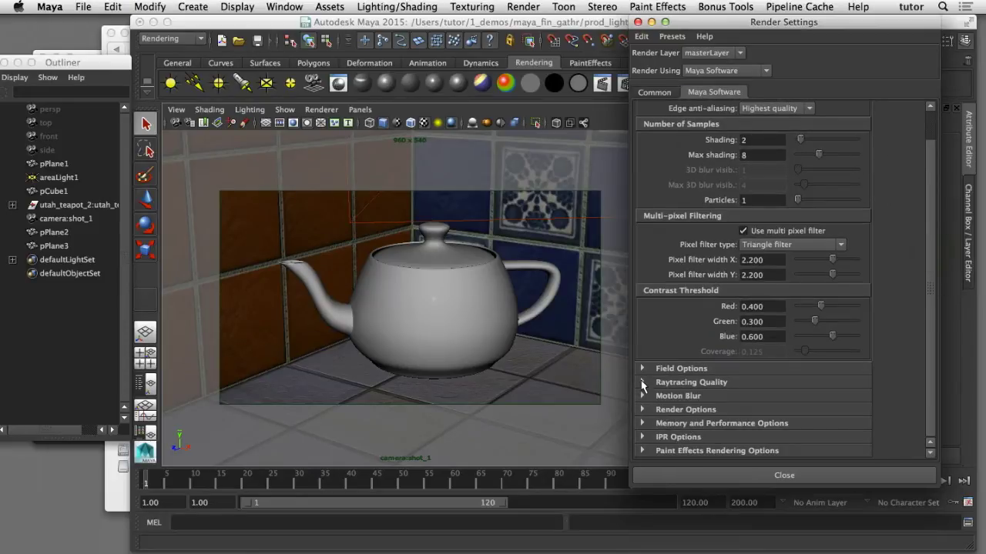
left_click(642, 382)
Render the current frame with Maya Software and keep the image in the Render View
left_click(622, 121)
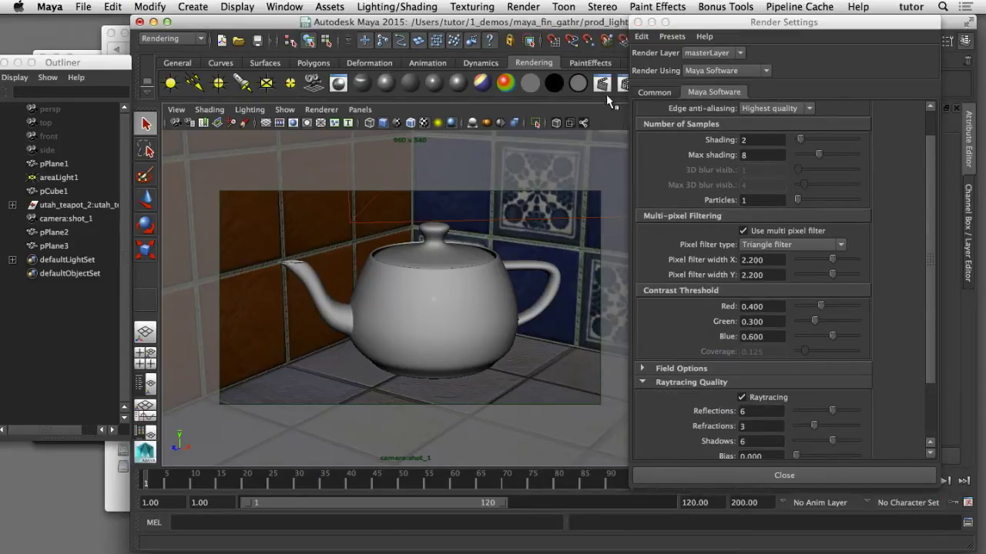
left_click(603, 86)
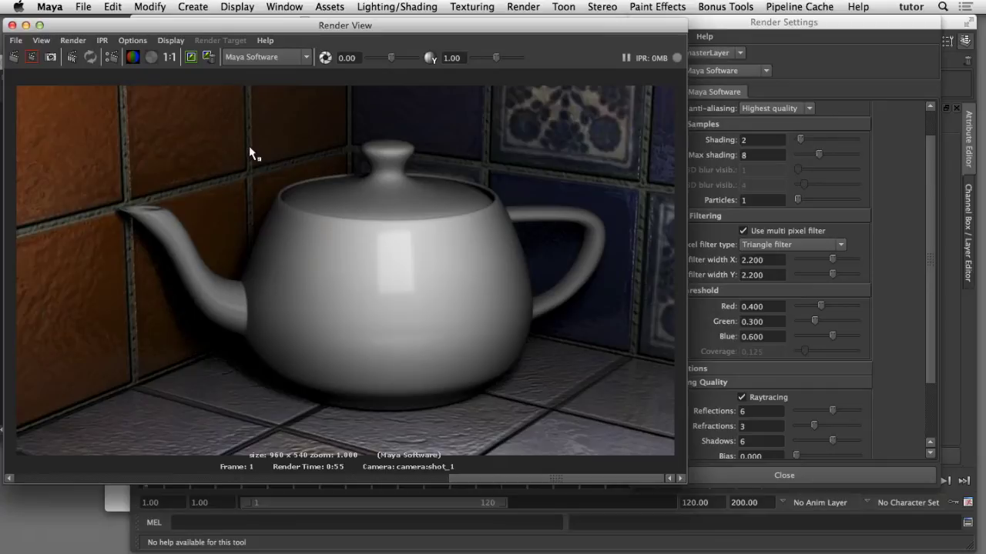
left_click(189, 58)
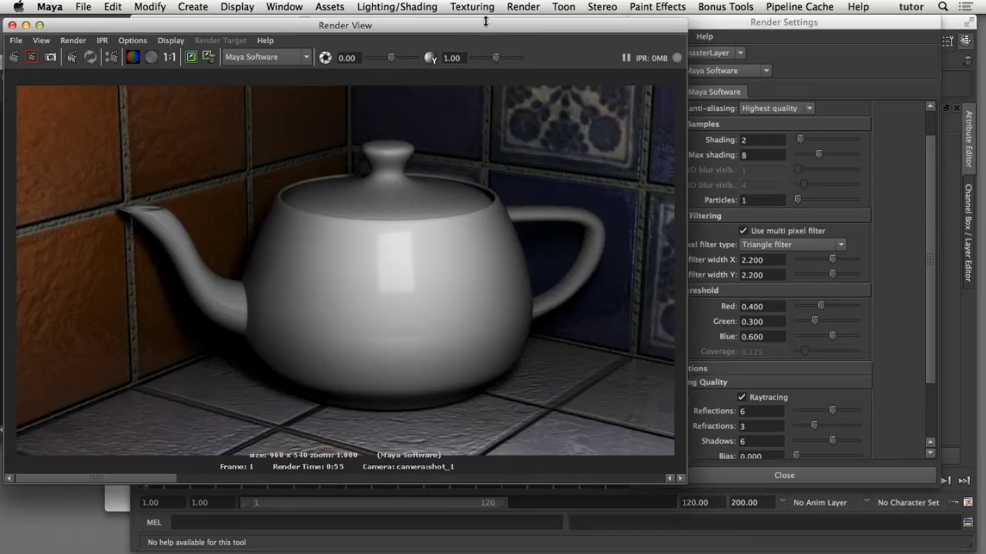
Change the renderer to mental ray, show its Features settings and render the frame again
left_click_drag(481, 30, 452, 194)
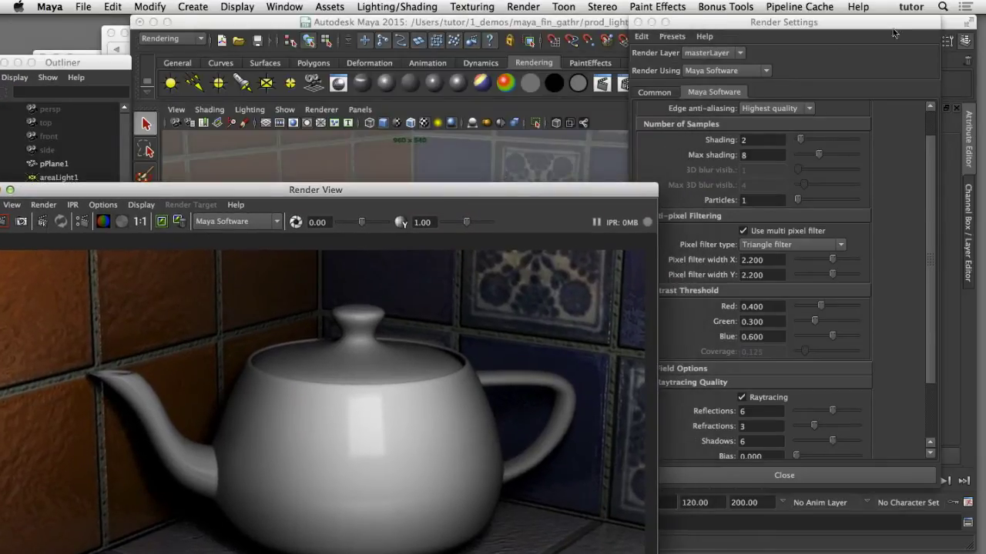
left_click(766, 70)
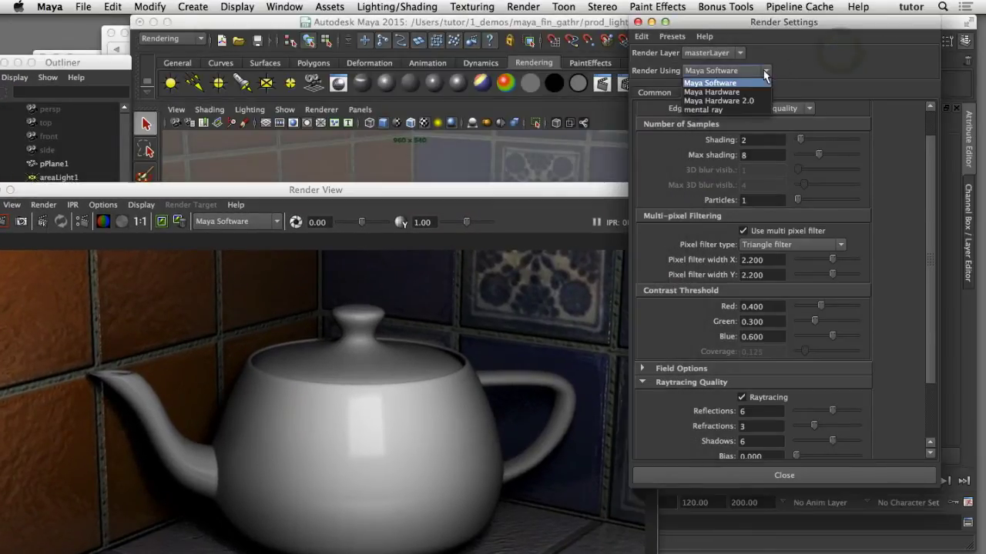
left_click(746, 110)
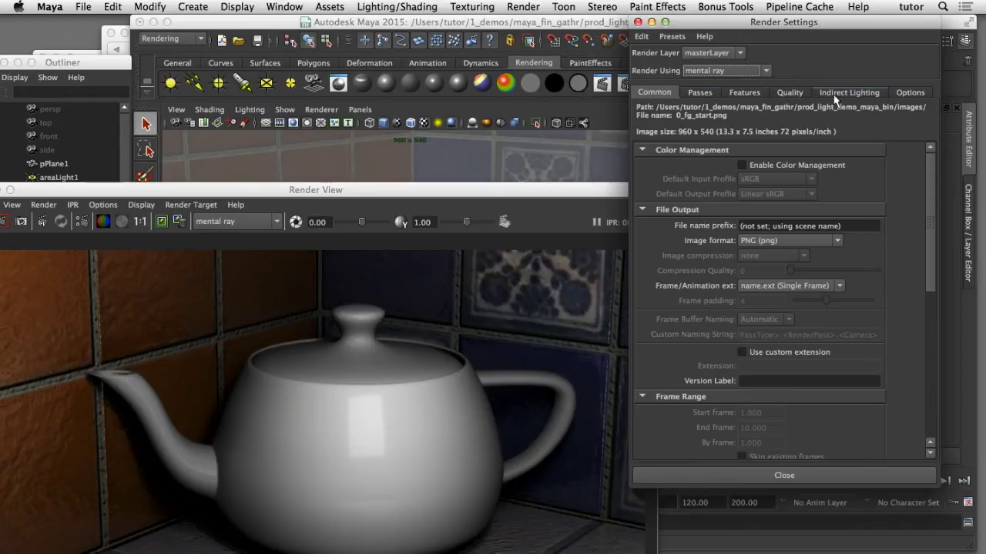
left_click(745, 92)
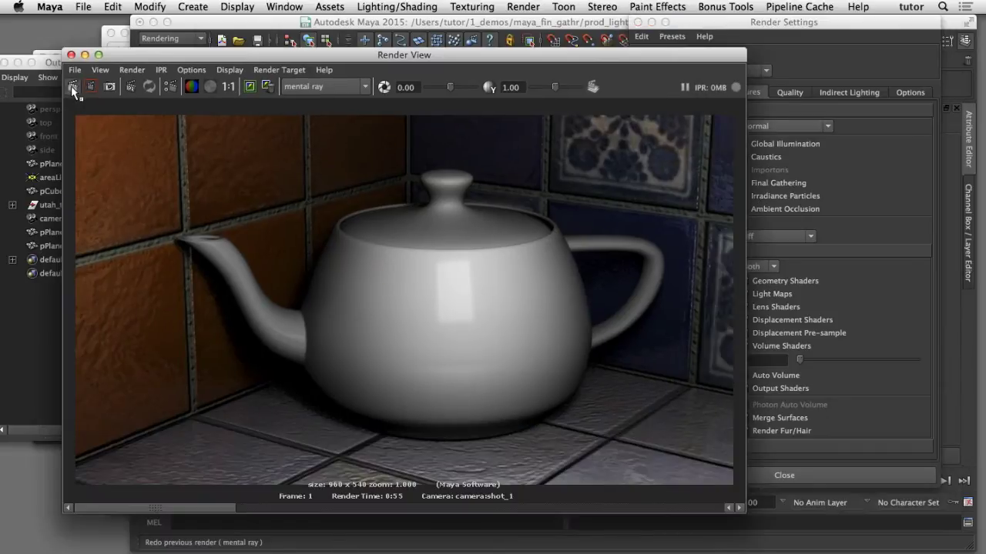
left_click(72, 87)
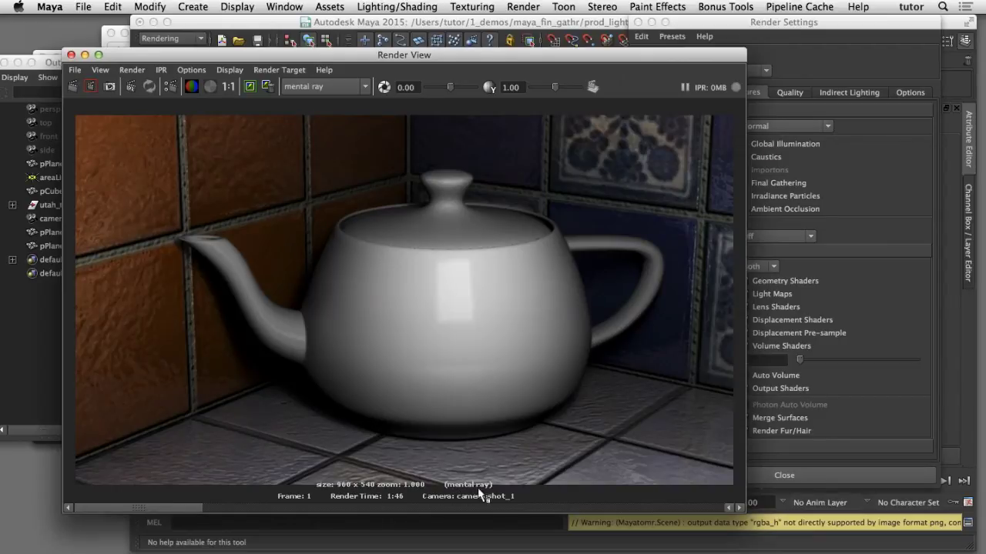
Compare the Maya Software and mental ray renders by flipping back and forth between the kept images
left_click(423, 509)
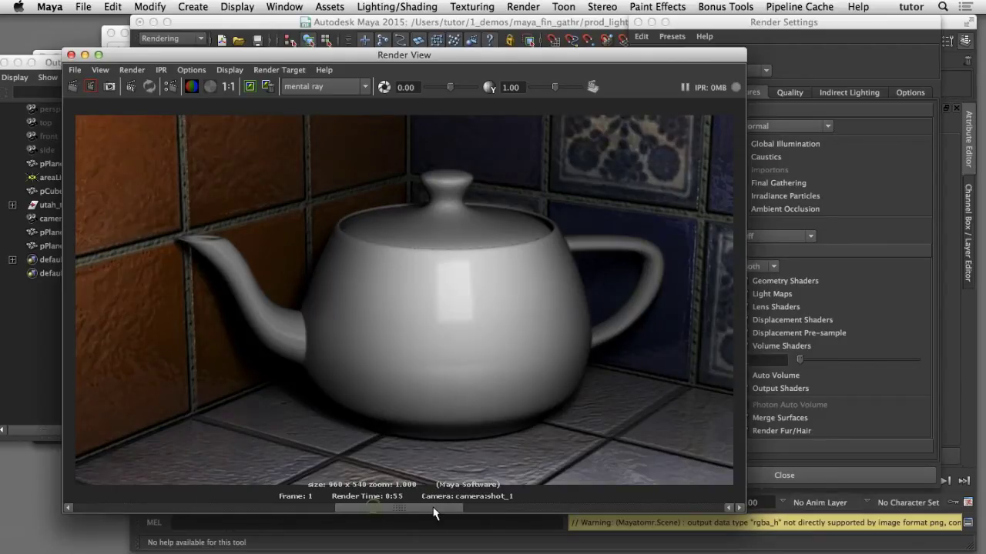
scroll(423, 510, "up", 1)
scroll(431, 512, "down", 1)
scroll(419, 512, "up", 1)
scroll(436, 513, "down", 1)
scroll(383, 511, "up", 1)
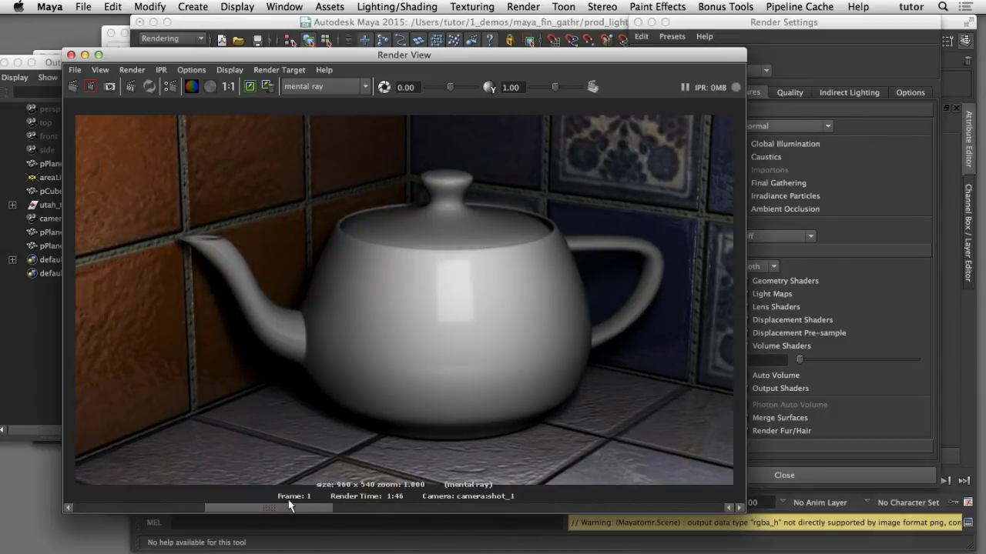
scroll(431, 510, "down", 1)
scroll(282, 505, "up", 1)
scroll(408, 507, "down", 1)
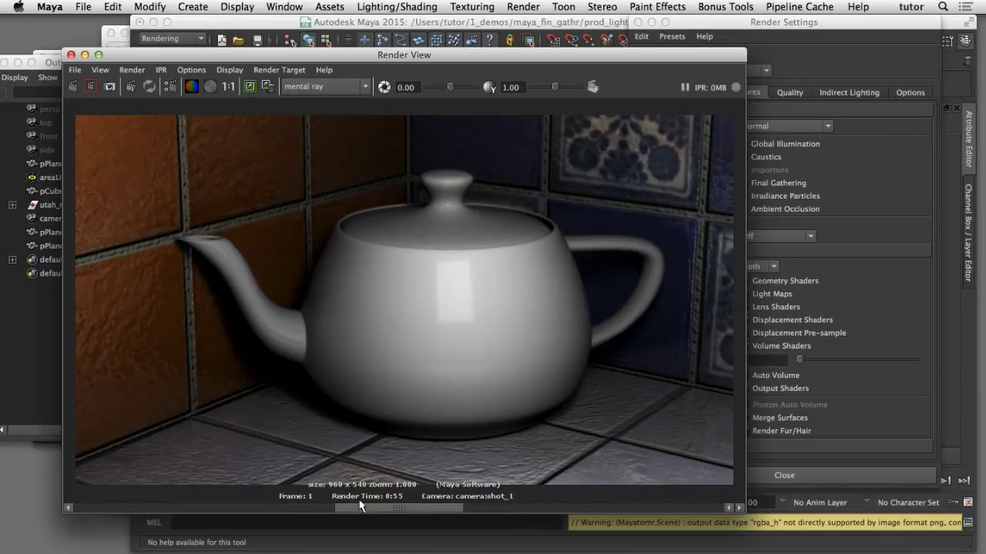
scroll(294, 508, "up", 1)
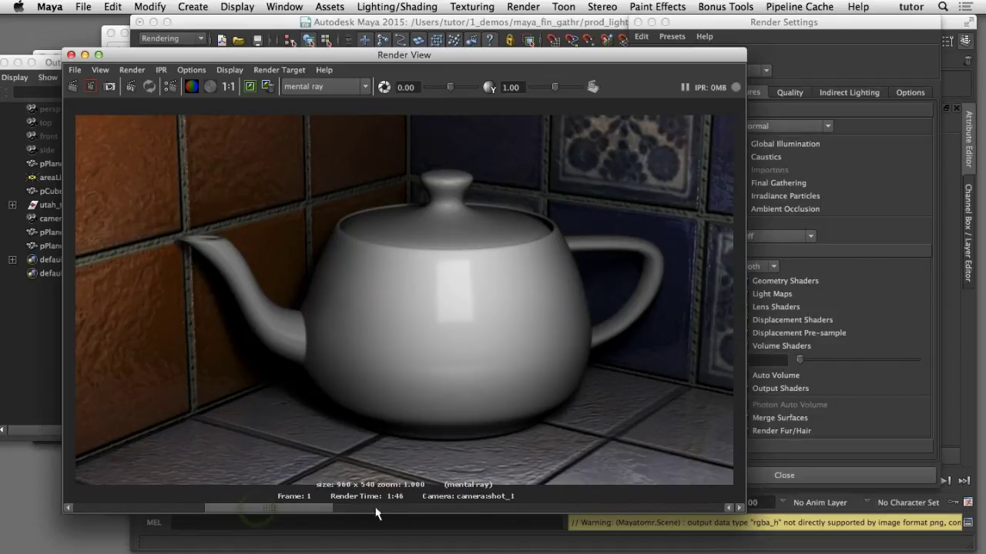
scroll(430, 512, "down", 1)
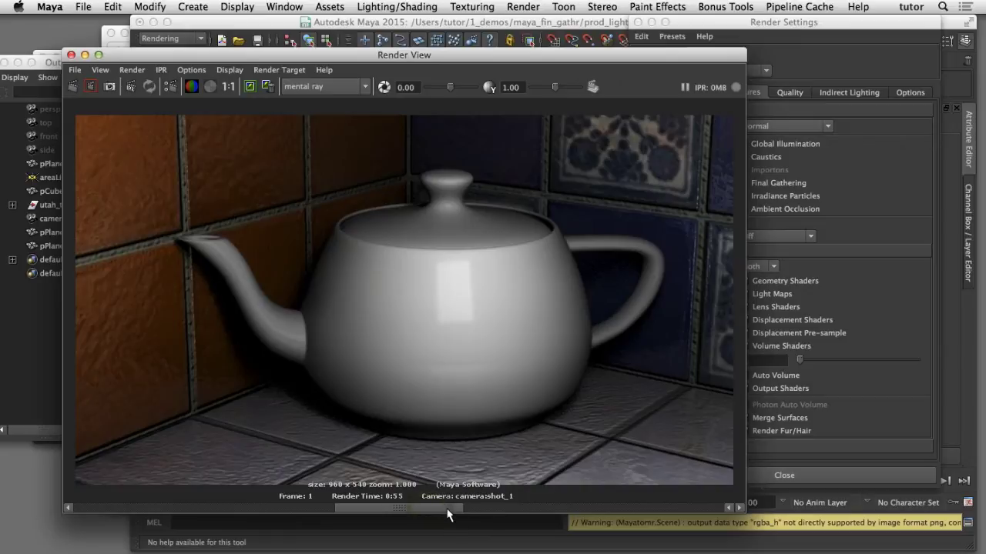
left_click_drag(446, 509, 313, 512)
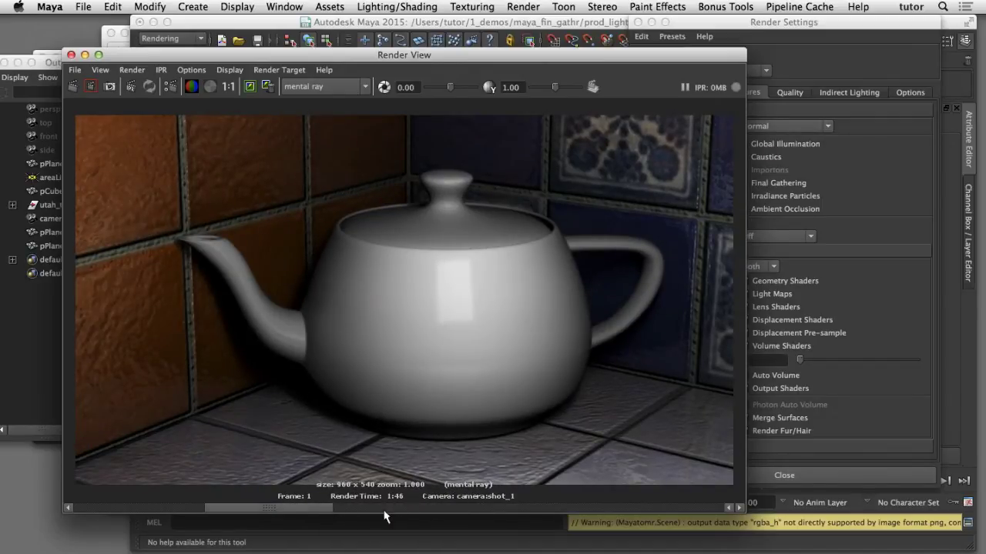
left_click_drag(384, 518, 336, 512)
Open the Hypershade to show the scene's materials
left_click(284, 7)
mouse_move(390, 50)
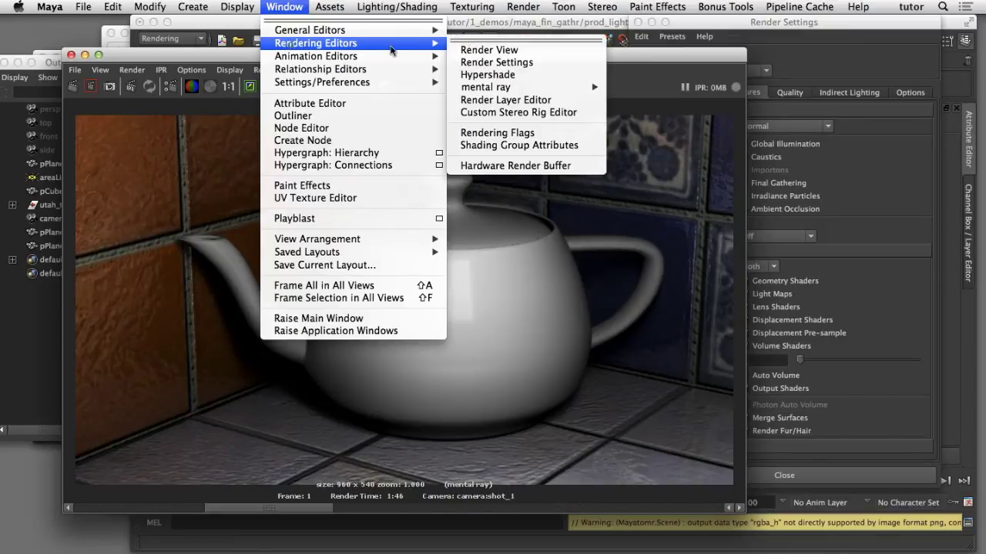
left_click(484, 75)
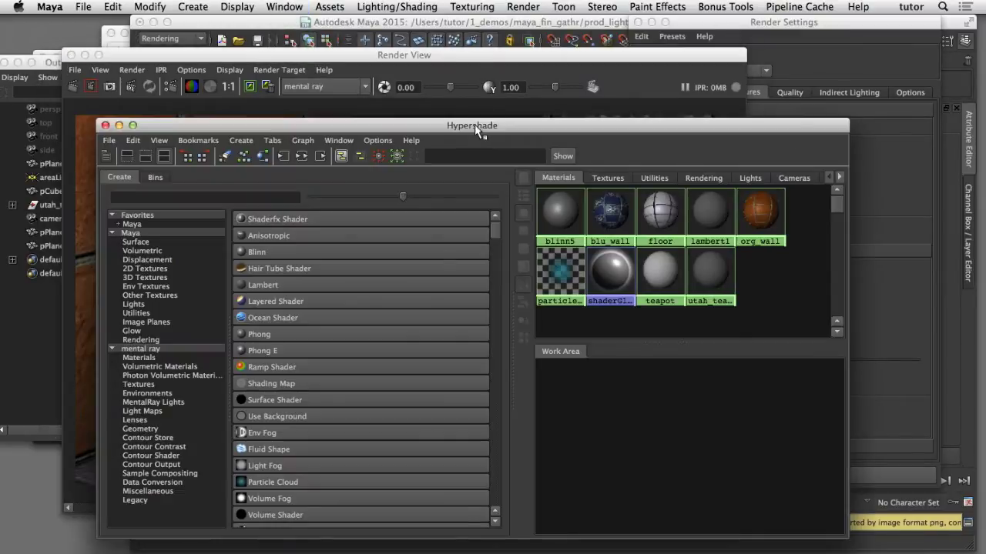
Select the org_wall material in the Hypershade and arrange the windows to show its mental ray attributes
left_click_drag(443, 113, 383, 83)
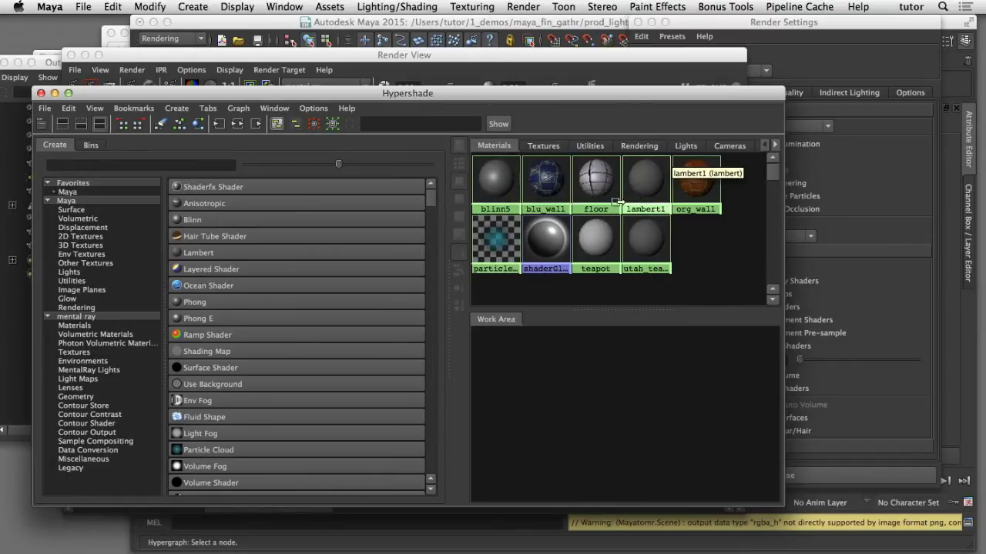
left_click(694, 189)
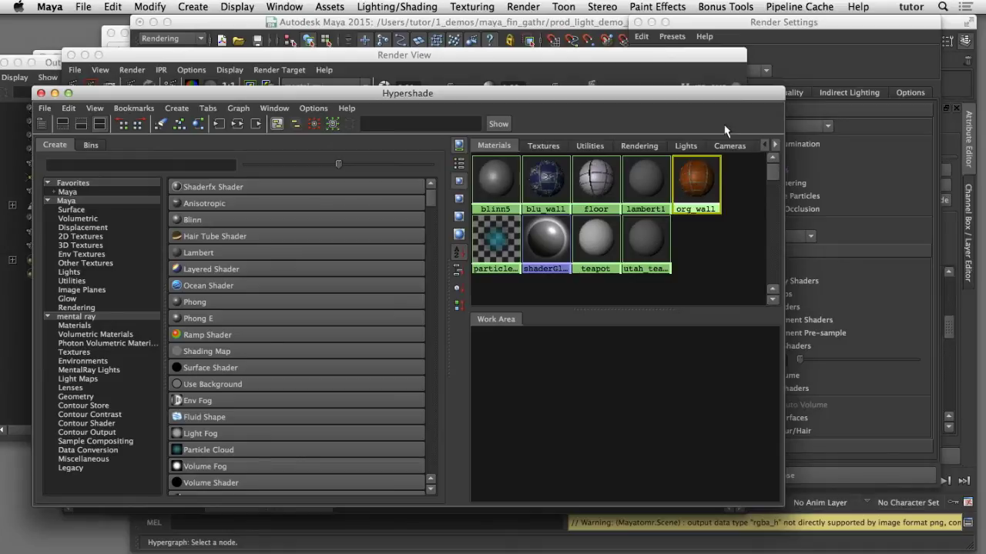
left_click_drag(722, 100, 541, 85)
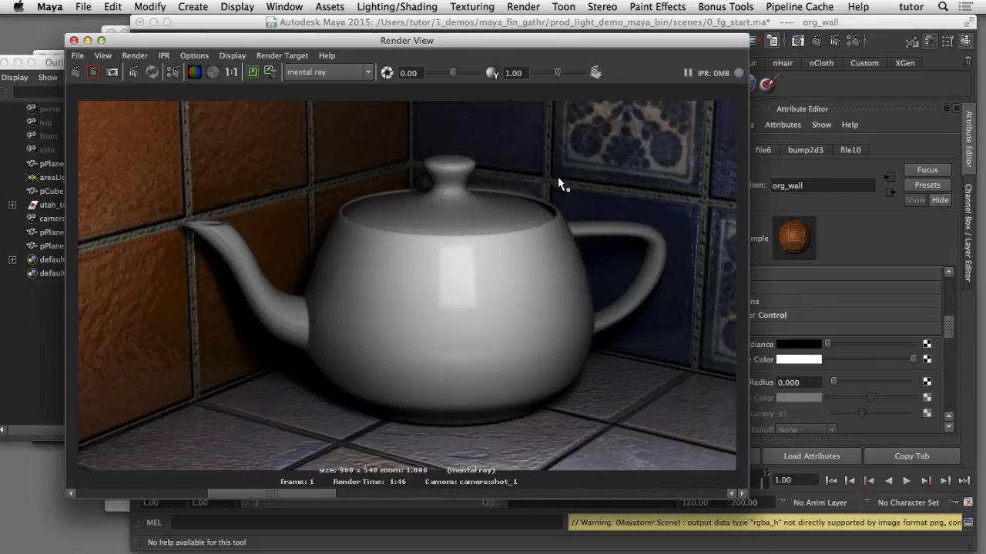
left_click_drag(636, 47, 541, 62)
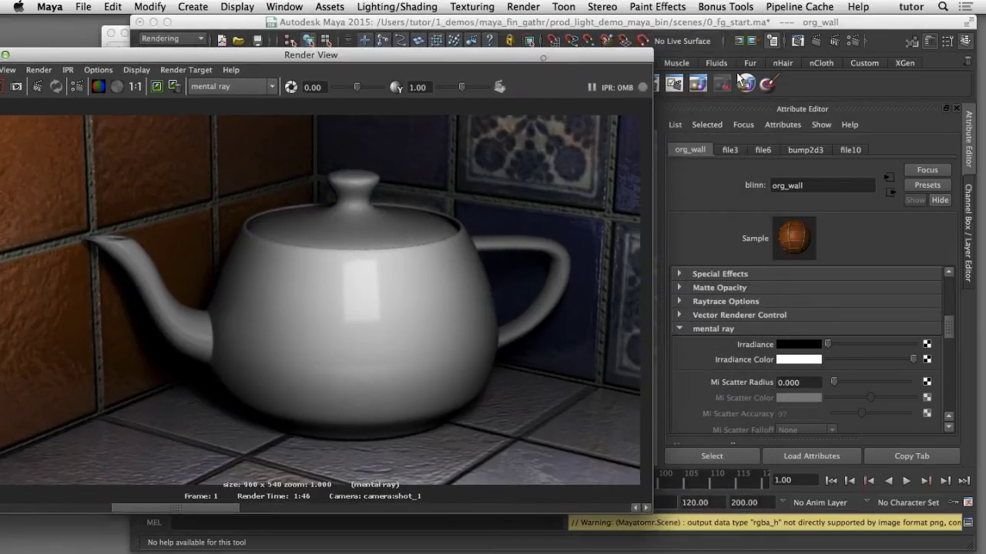
Enable Final Gathering in the Indirect Lighting section of the Render Settings
left_click(852, 45)
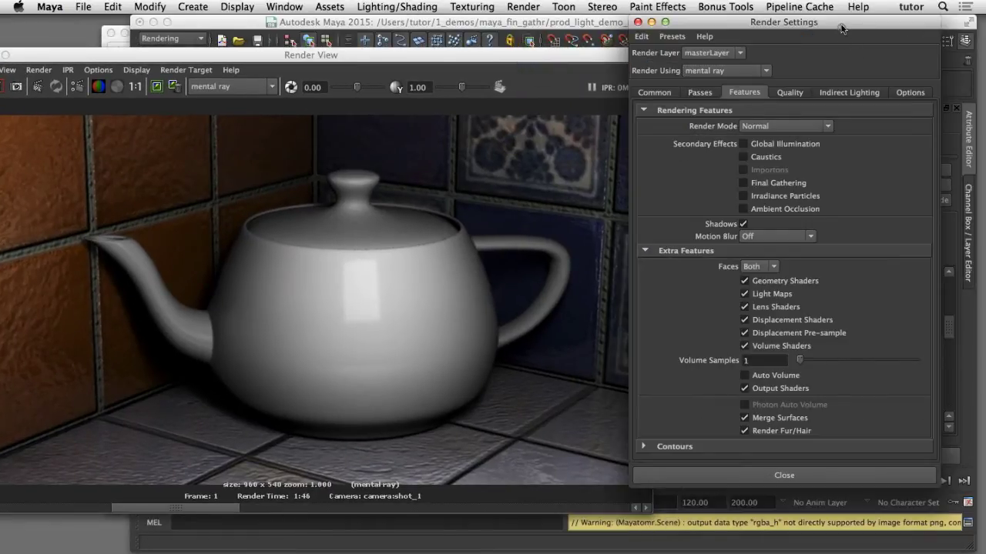
left_click_drag(841, 21, 843, 30)
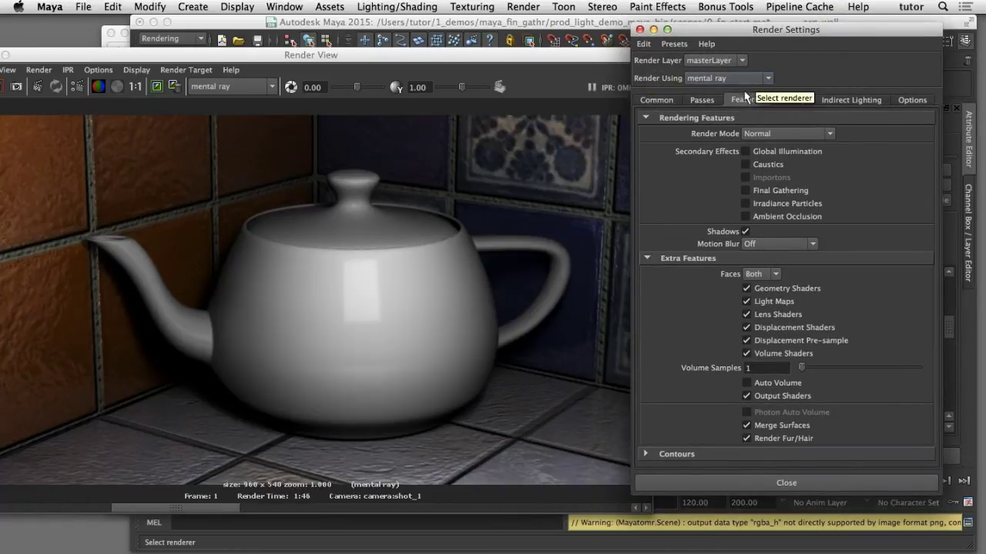
left_click(856, 106)
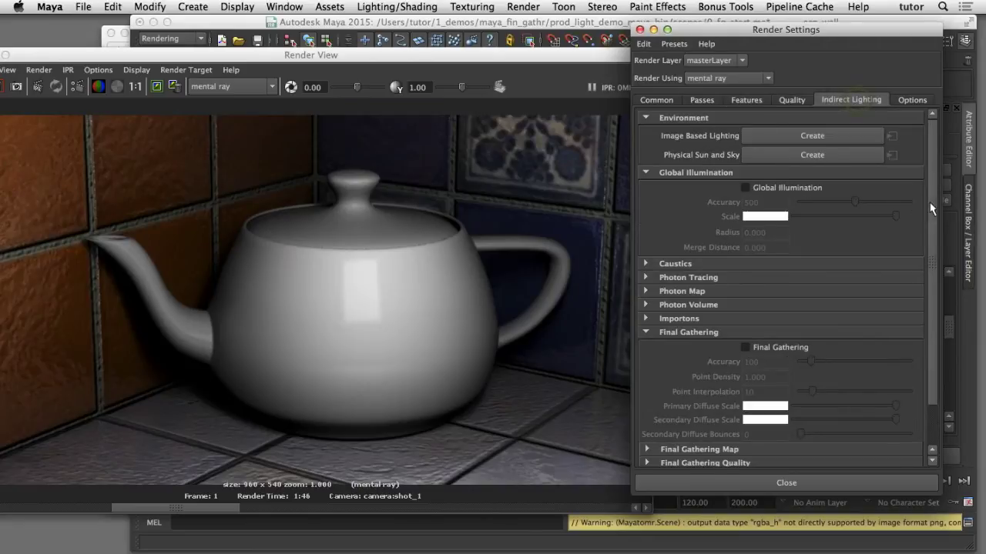
scroll(754, 304, "down", 2)
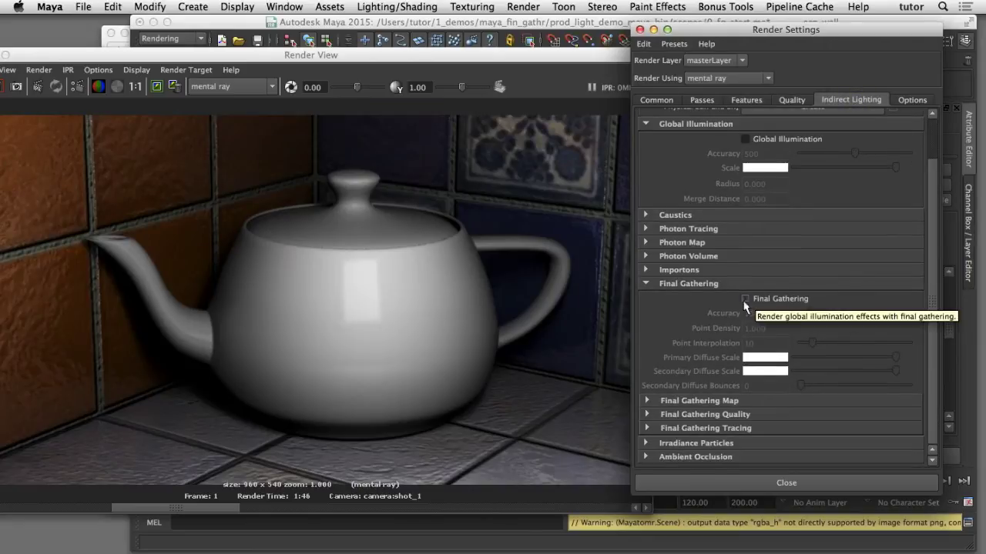
left_click(743, 300)
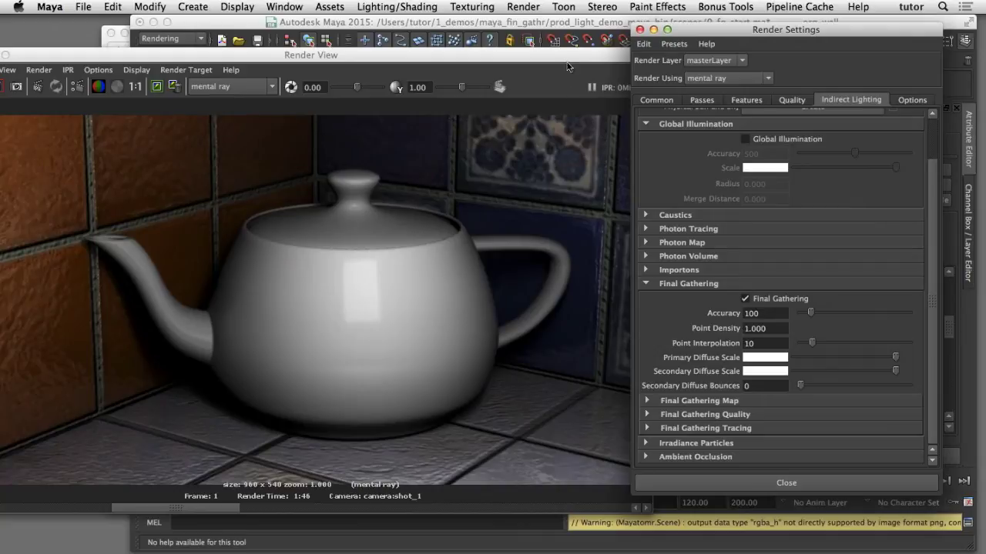
Compare the mental ray renders with and without Final Gathering by flipping between the kept images
left_click_drag(552, 58, 662, 54)
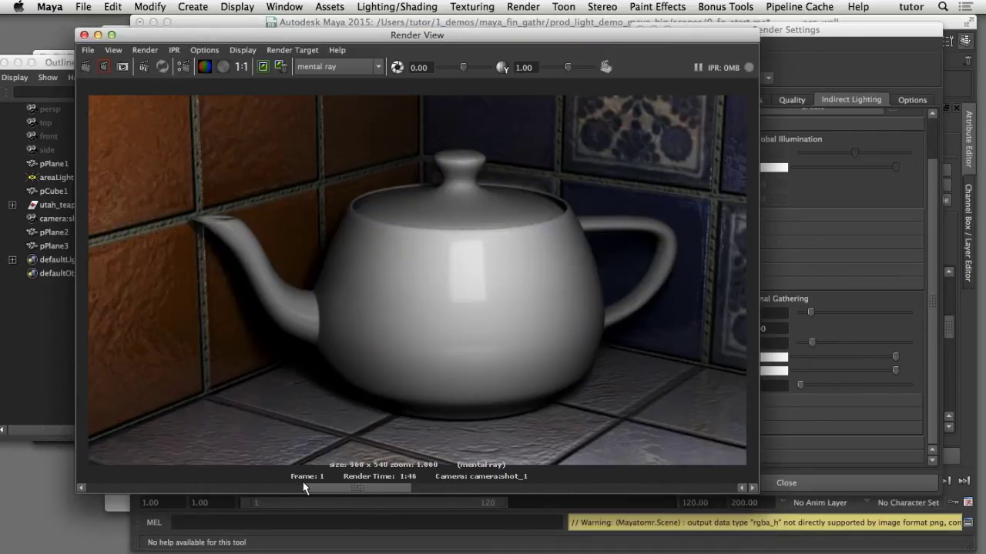
left_click_drag(304, 487, 233, 490)
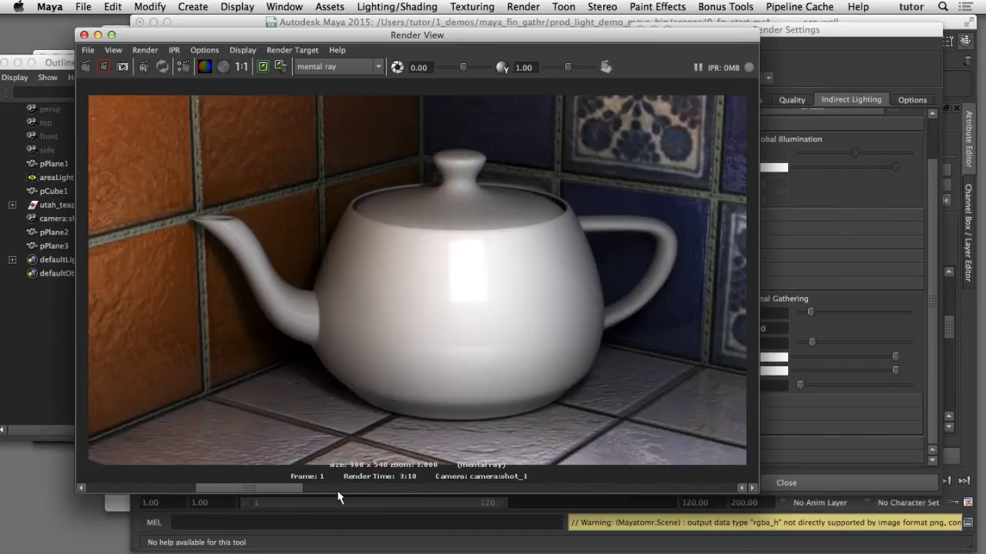
mouse_move(338, 497)
left_mouse_down()
mouse_move(185, 496)
mouse_move(333, 496)
mouse_move(205, 483)
mouse_move(362, 490)
mouse_move(267, 487)
mouse_move(350, 489)
left_mouse_up()
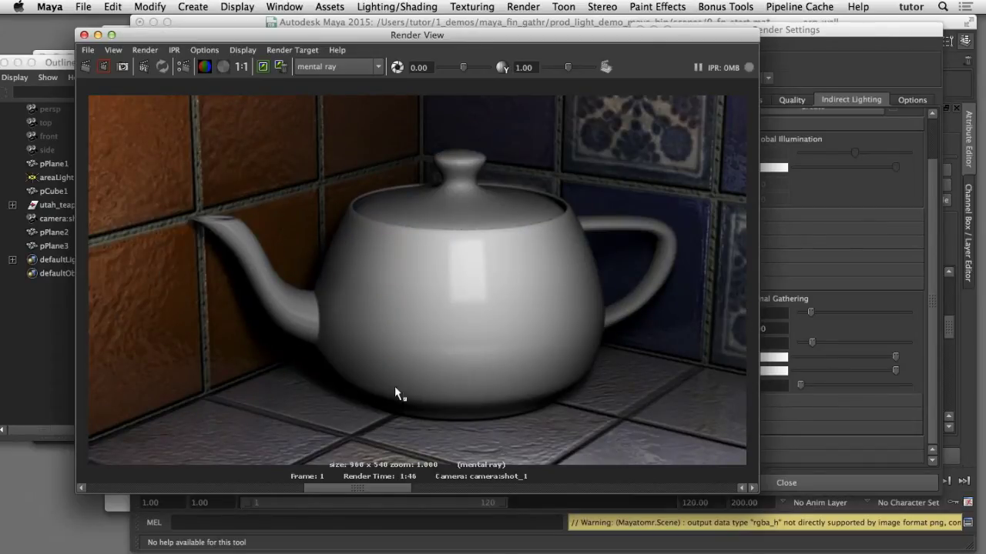
left_click_drag(404, 489, 297, 488)
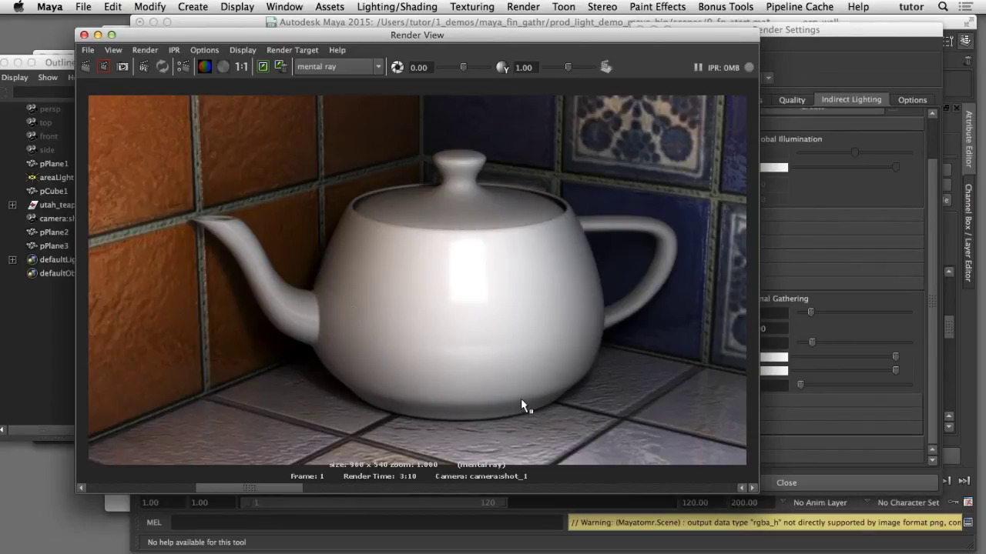
left_click_drag(275, 488, 328, 490)
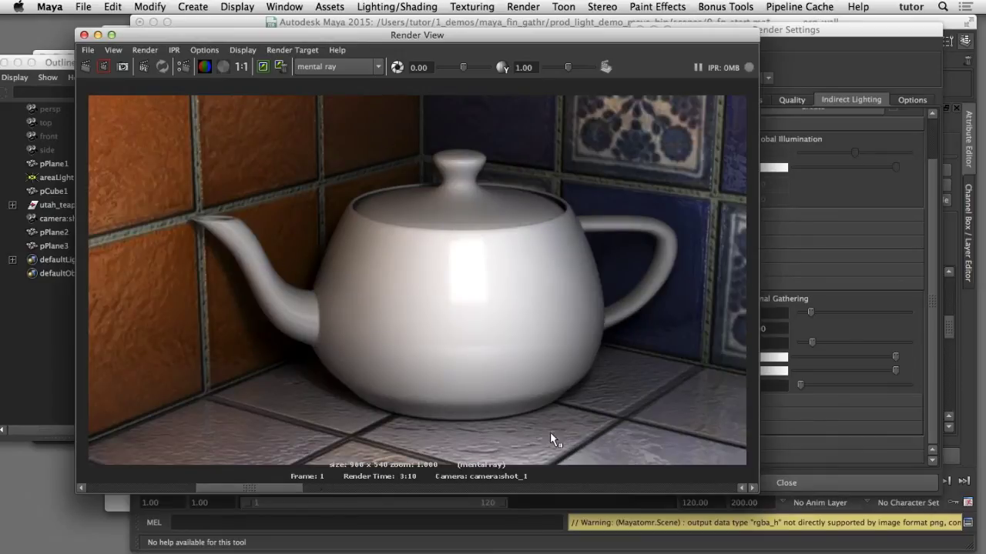
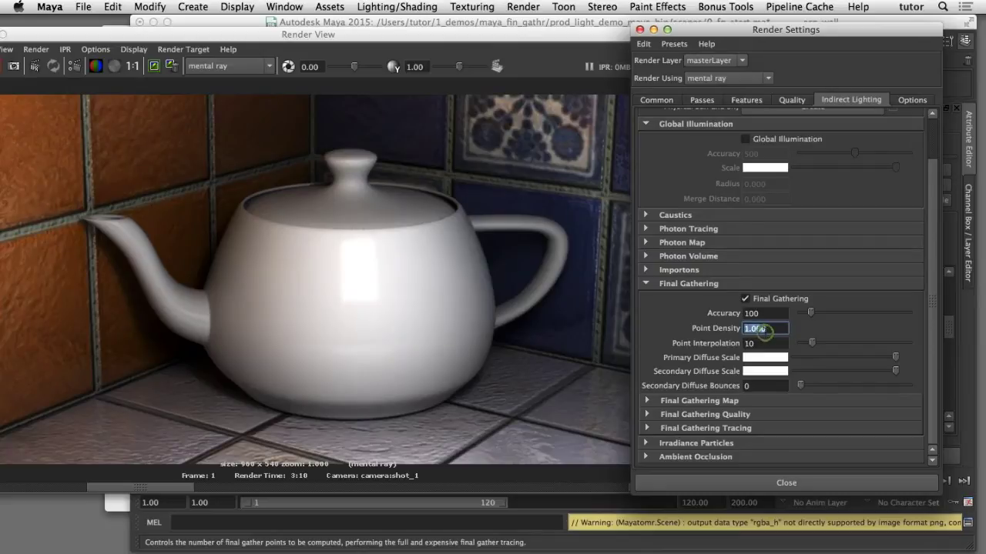
Set the Final Gathering Point Density to 0.1 and render the frame again in the Render View
type("0.")
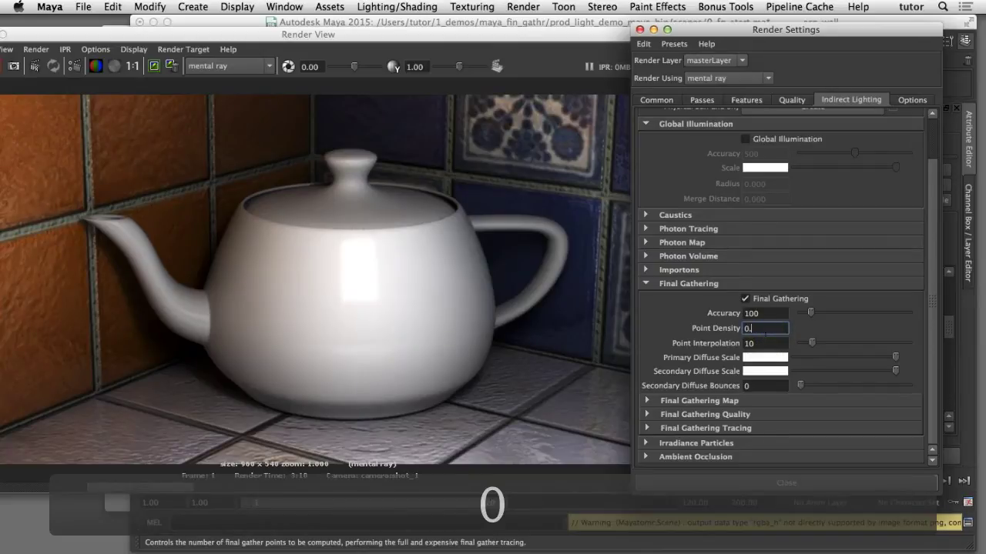
type("1")
key("Return")
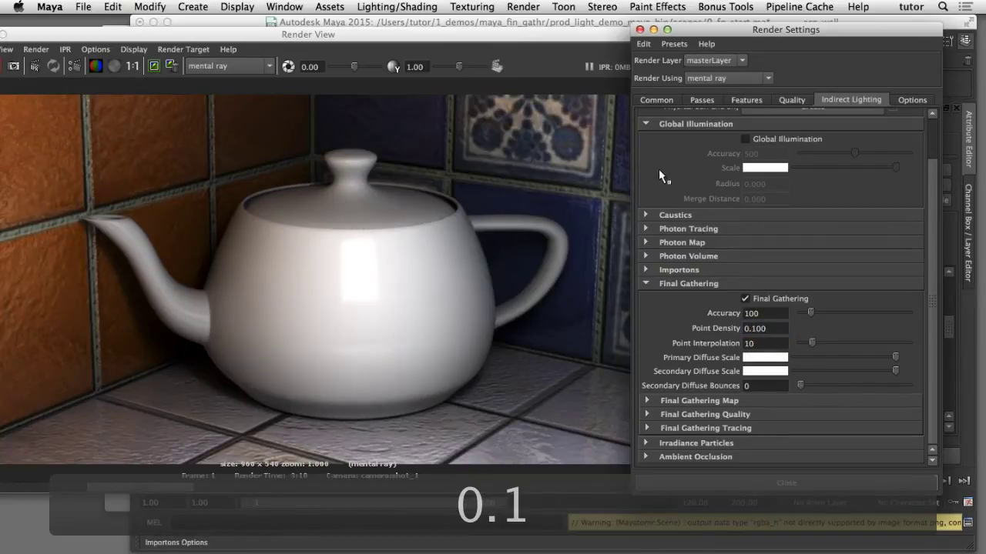
left_click(561, 37)
left_click_drag(561, 37, 693, 36)
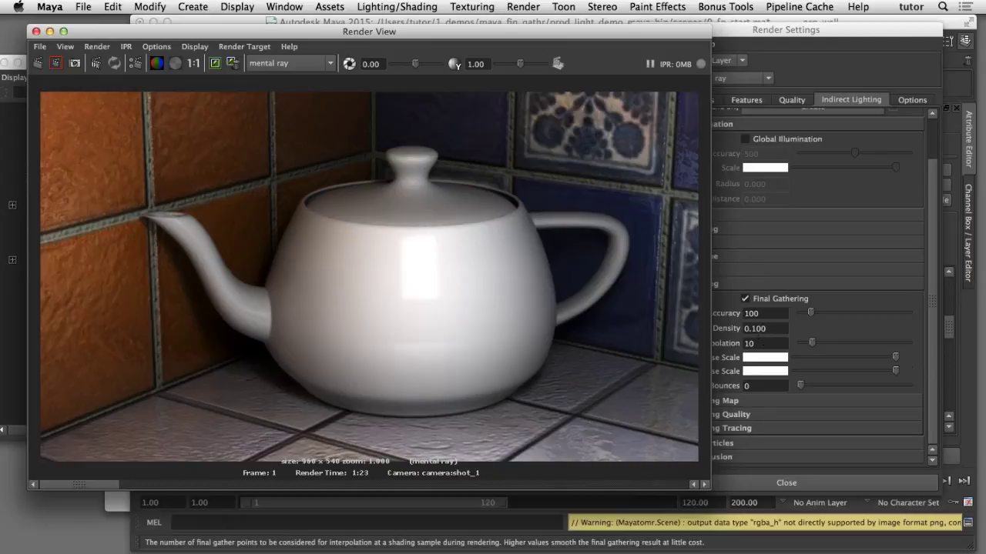
Flip between the kept renders to compare the teapot at Point Density 0.1 with the earlier settings
mouse_move(89, 485)
left_mouse_down()
mouse_move(230, 493)
mouse_move(77, 467)
mouse_move(300, 488)
mouse_move(125, 479)
mouse_move(262, 482)
left_mouse_up()
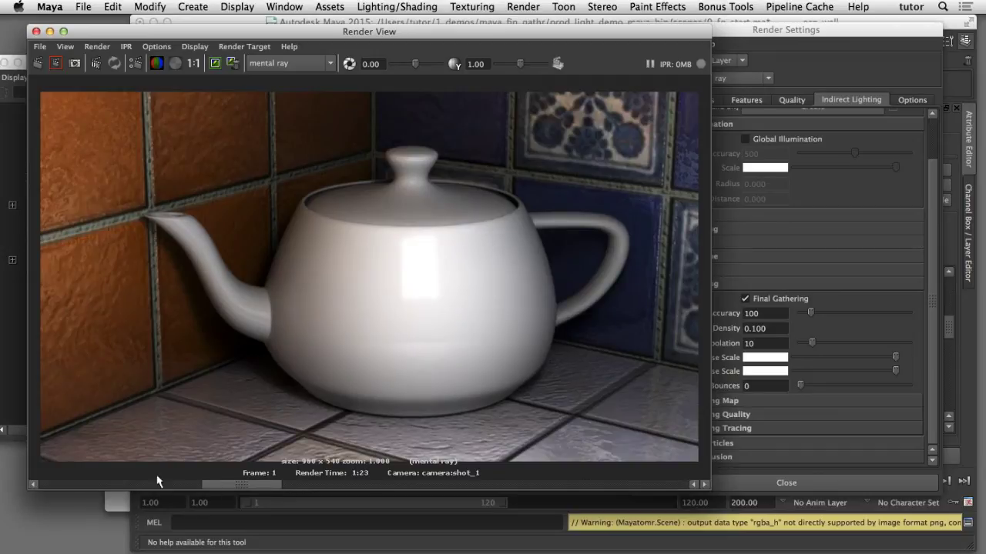
left_click_drag(157, 481, 116, 483)
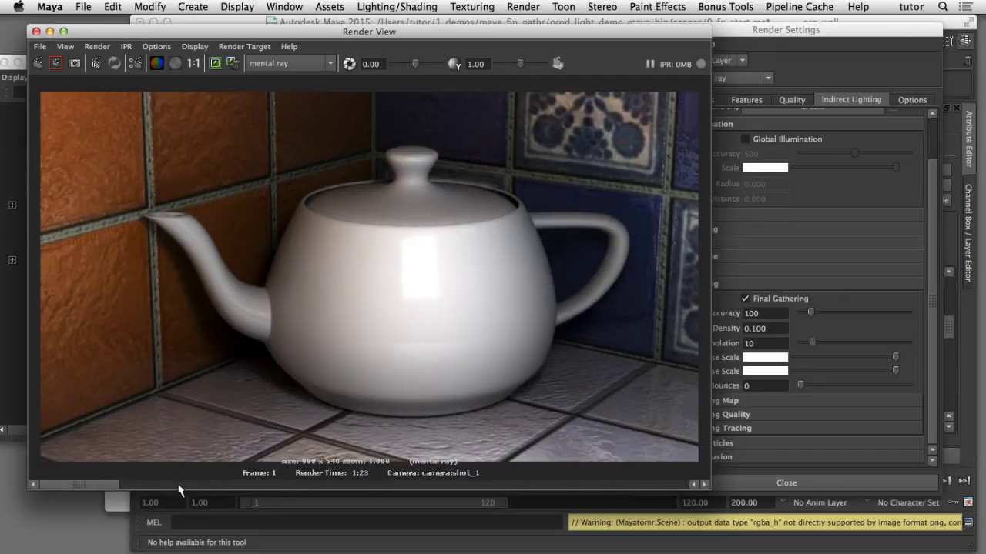
left_click_drag(178, 489, 217, 487)
left_click_drag(113, 483, 185, 497)
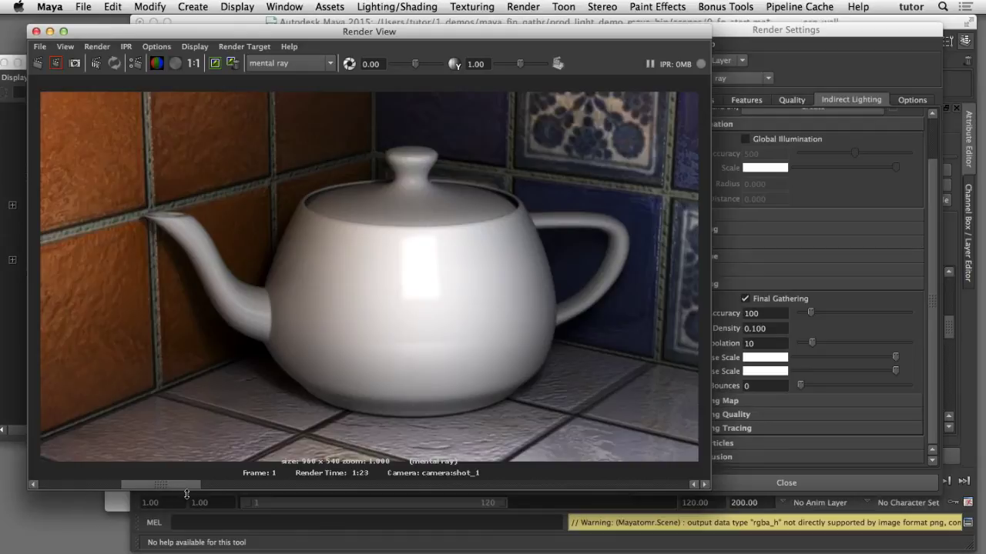
left_click_drag(122, 488, 185, 482)
Set the Final Gathering Point Interpolation to 1 and render the frame again
left_click(869, 30)
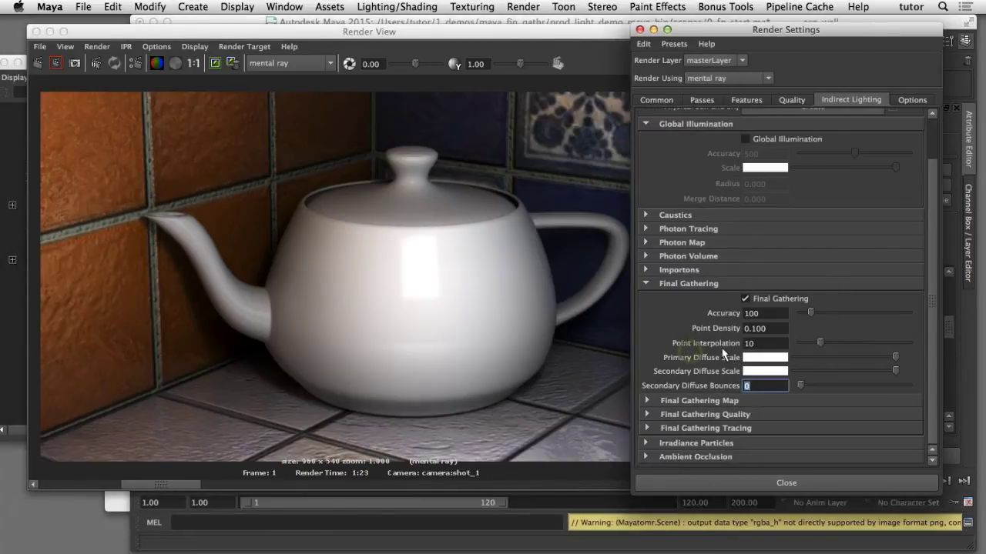
mouse_move(721, 343)
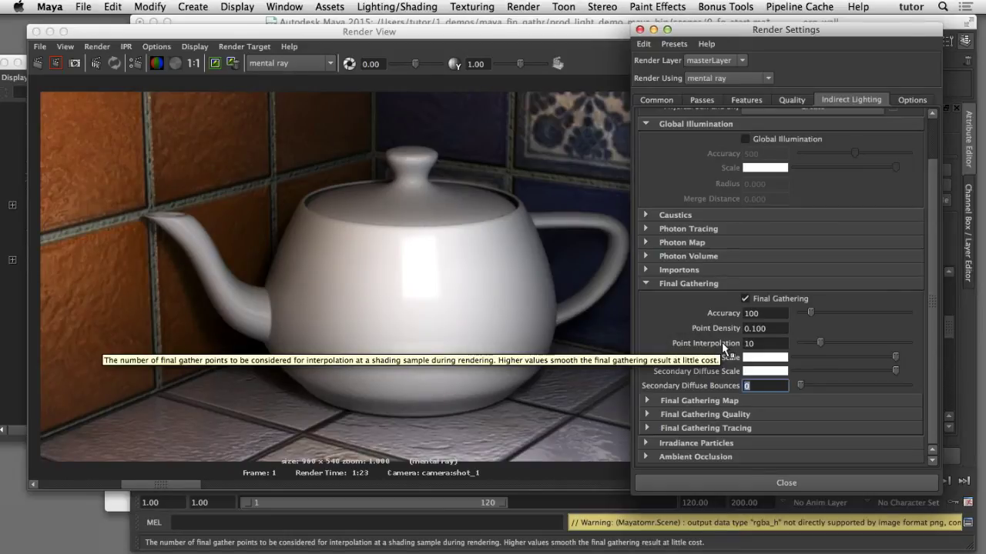
double_click(764, 343)
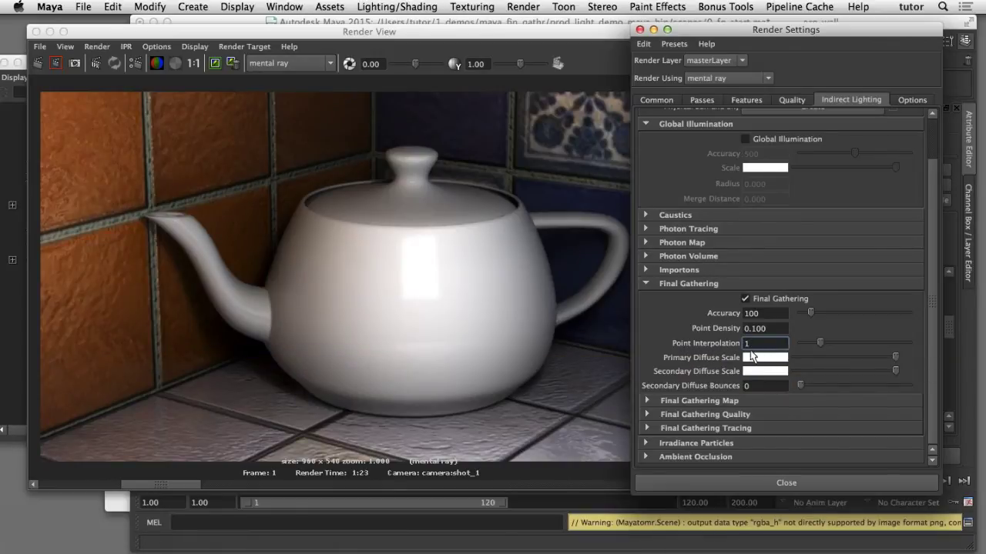
type("1")
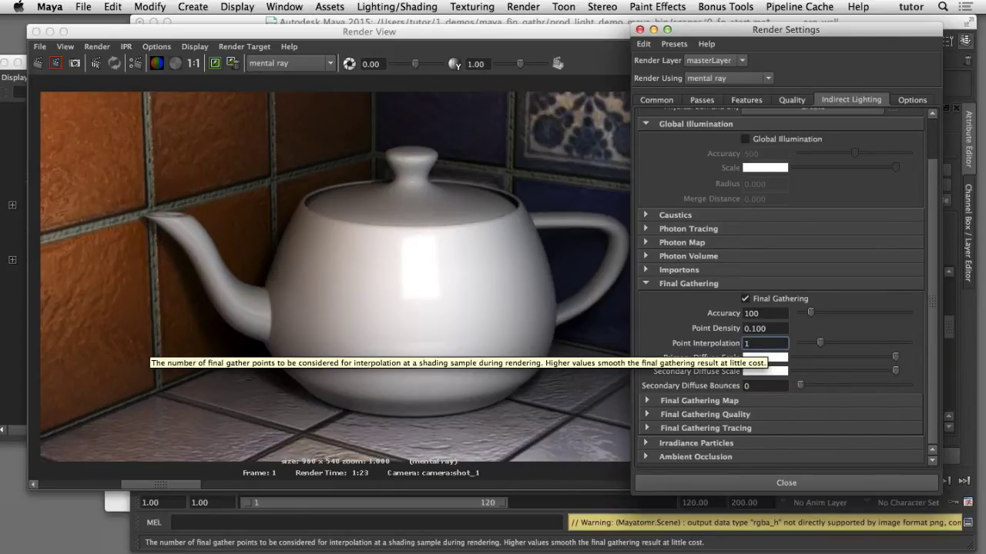
left_click(486, 318)
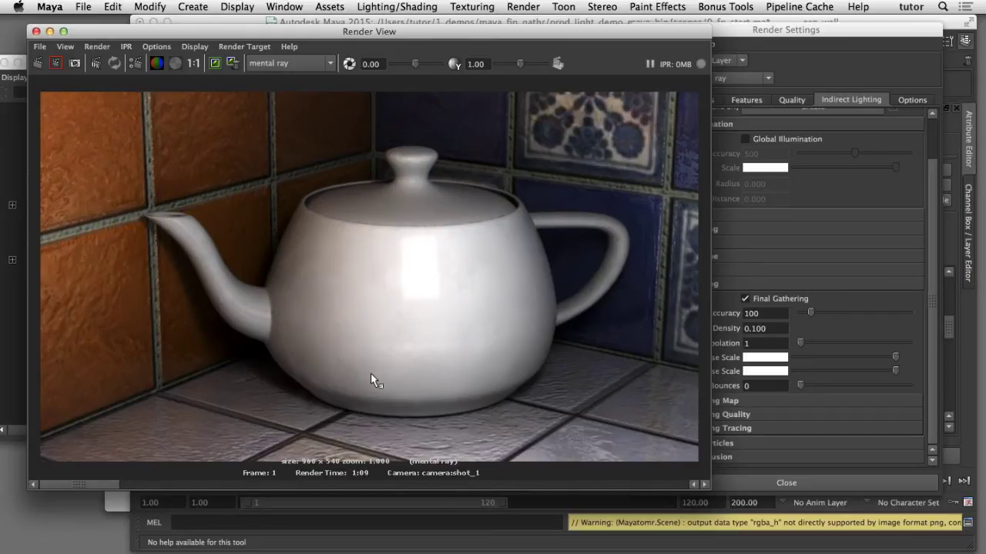
Set Point Interpolation back to 10 and compare the latest render with the previous kept image
left_click(762, 343)
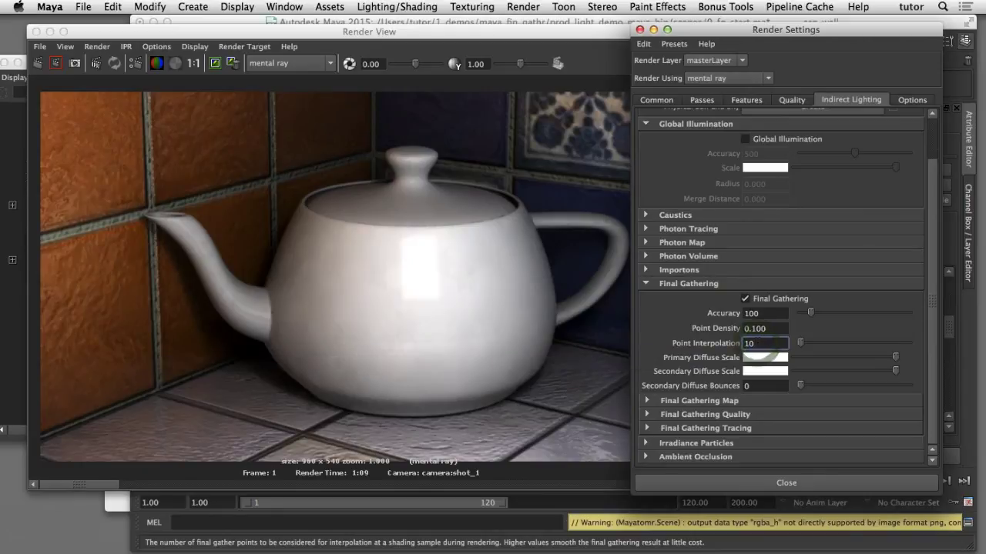
type("10")
left_click(567, 35)
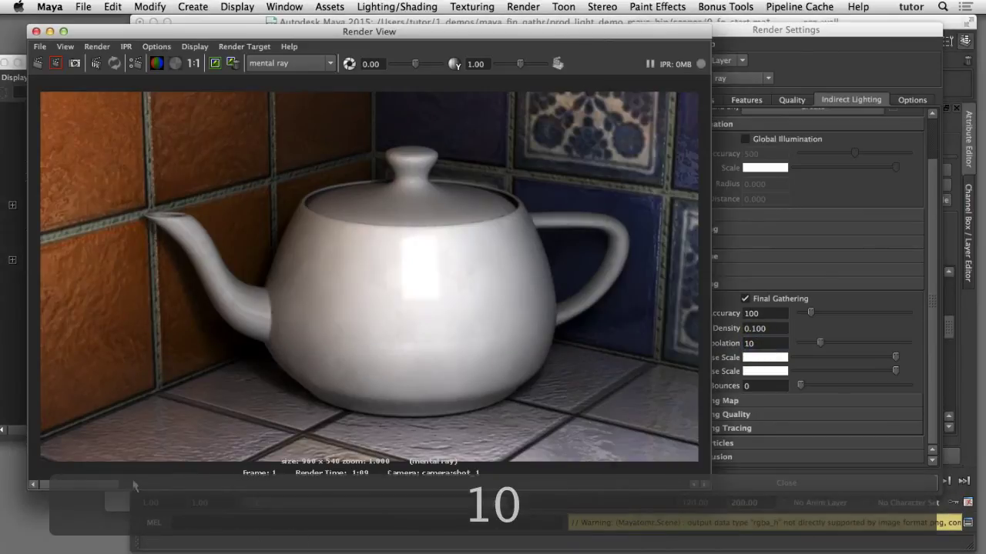
left_click_drag(110, 486, 192, 485)
left_click(502, 34)
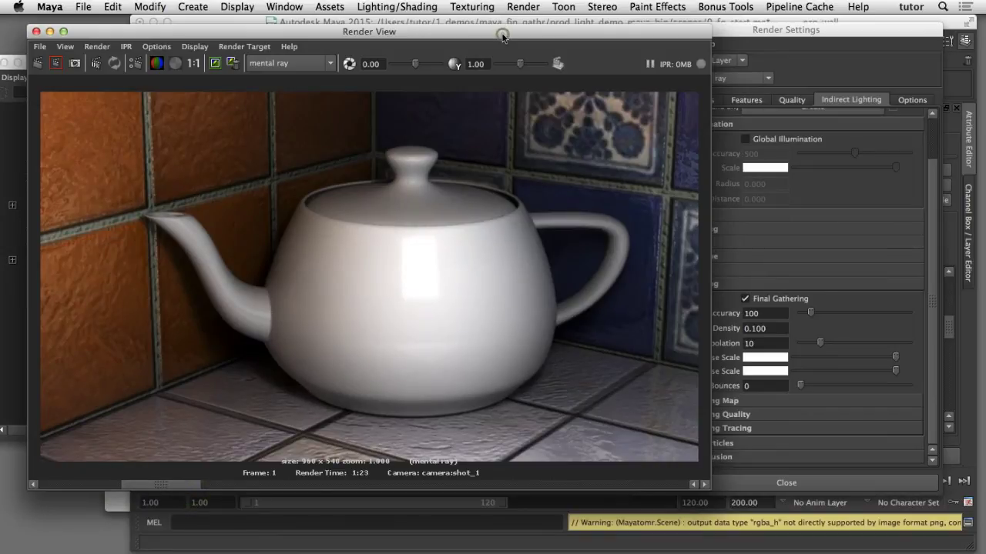
Set the Final Gathering Accuracy to 20 and render the frame again in the Render View
left_click_drag(533, 38, 424, 40)
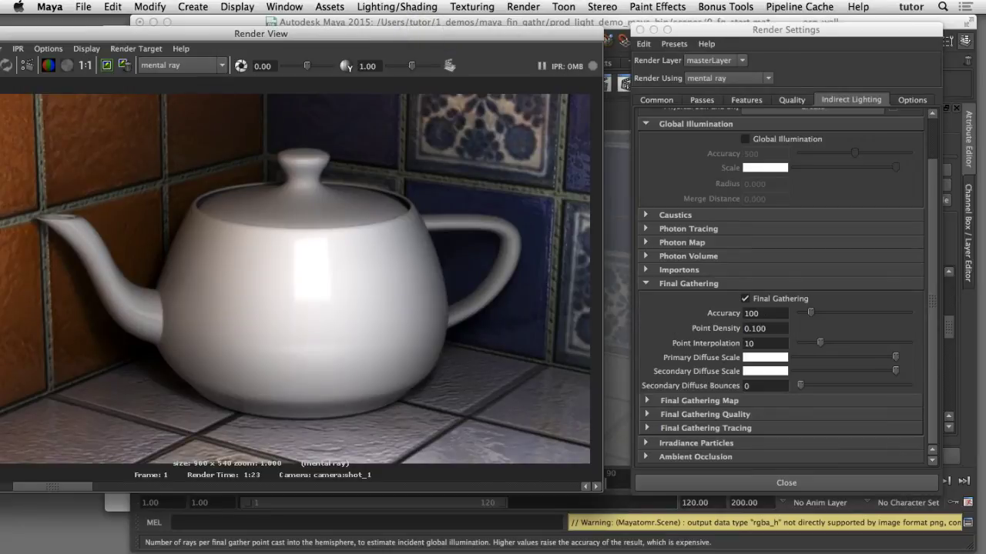
double_click(754, 313)
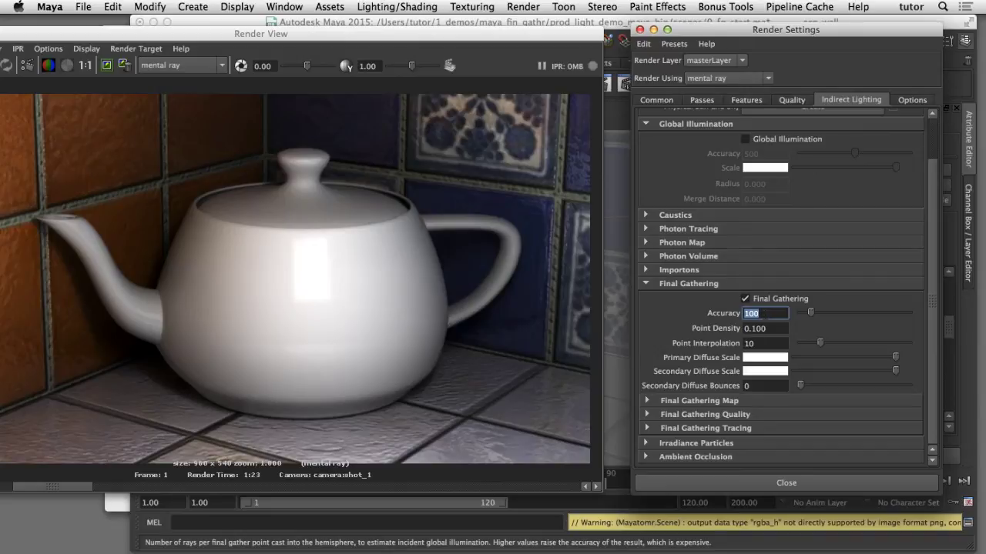
type("2")
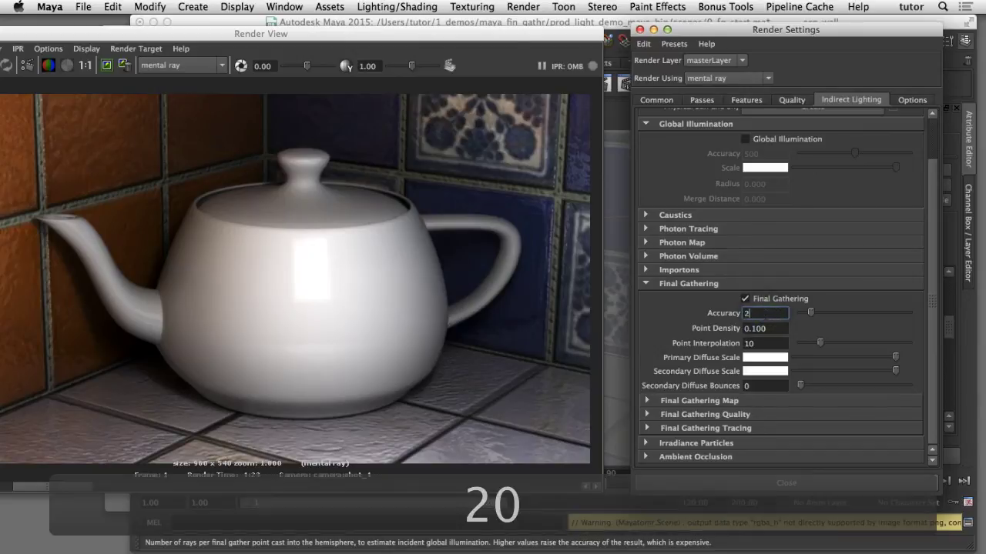
type("0")
key("Tab")
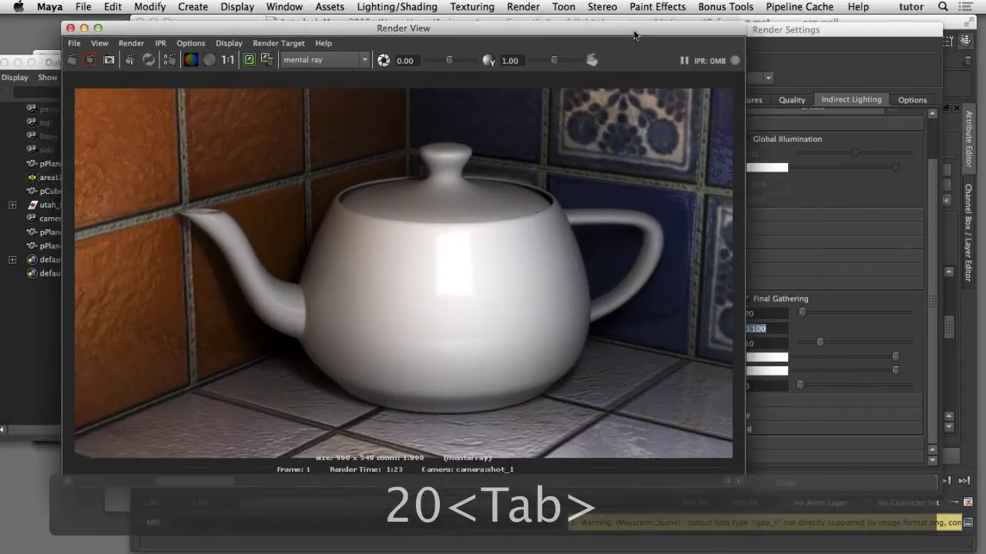
left_click(45, 61)
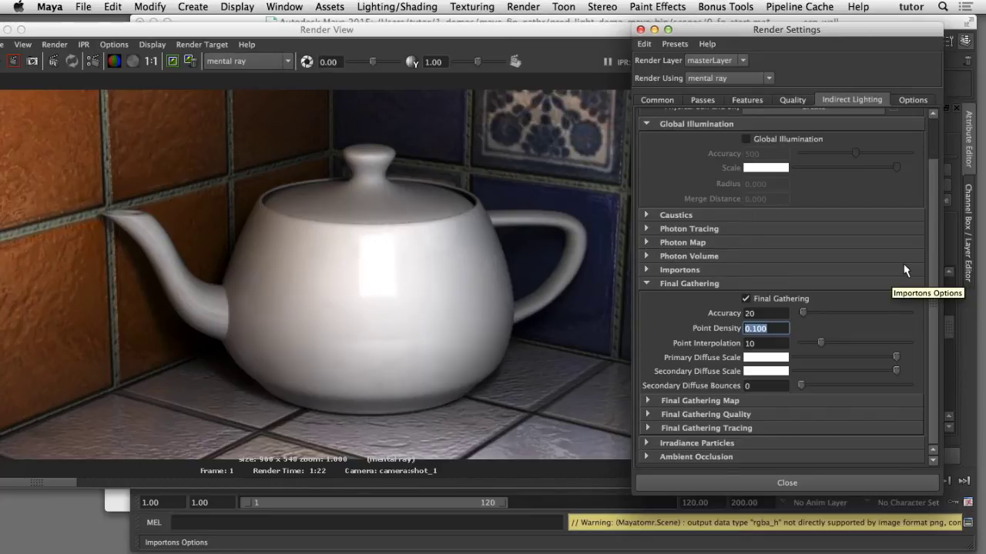
Close the Render Settings and select the teapot material in the Hypershade, keeping the render visible
left_click(639, 30)
left_click(284, 7)
mouse_move(282, 47)
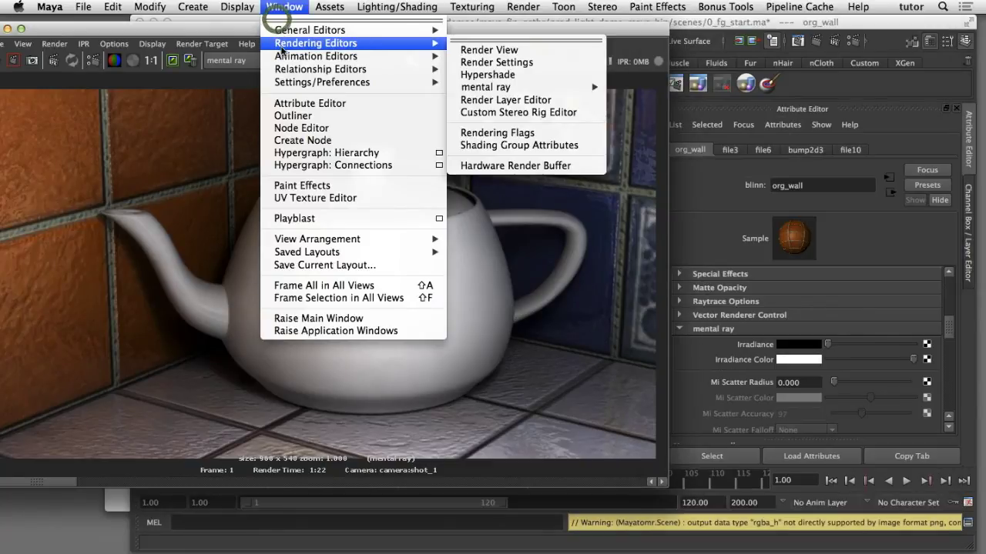
left_click(532, 73)
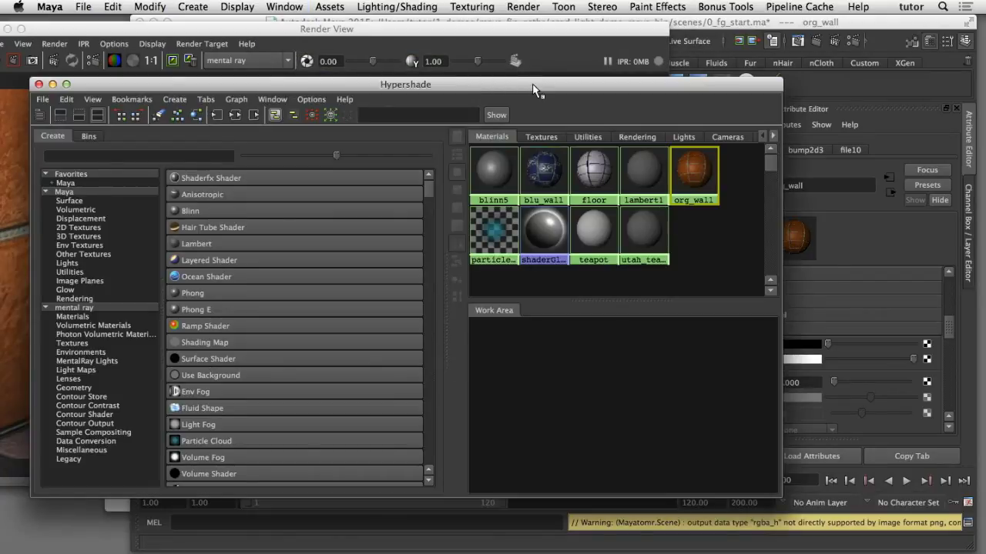
left_click(598, 229)
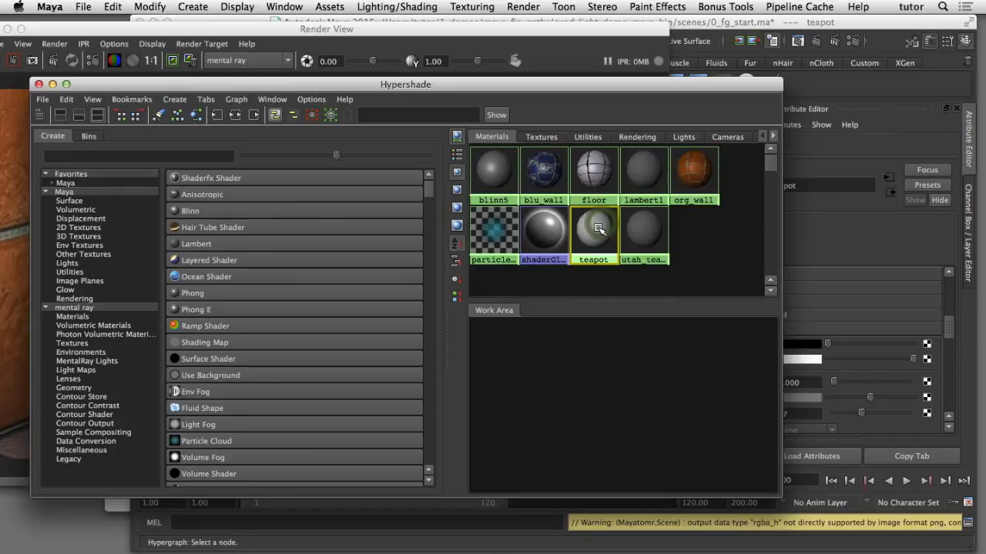
left_click_drag(678, 85, 590, 114)
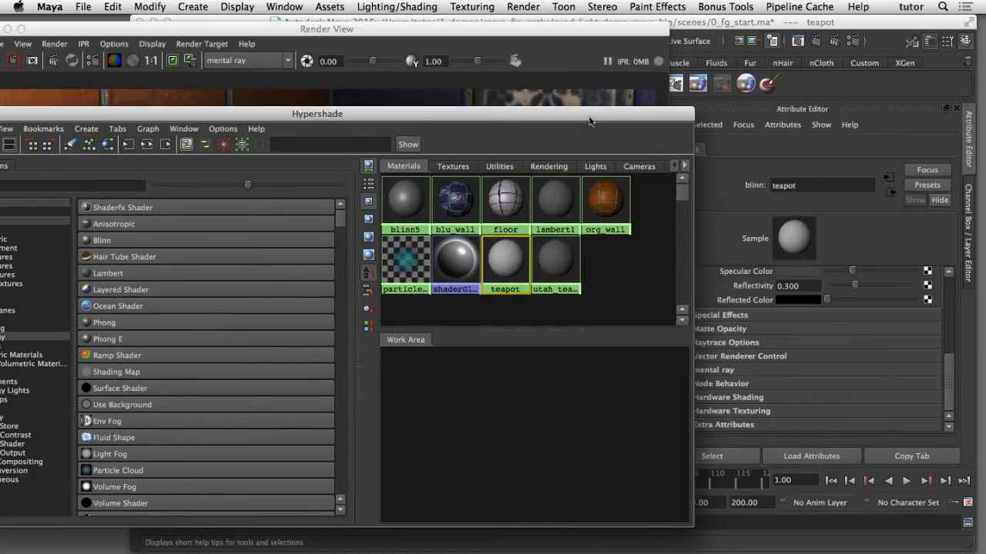
left_click_drag(590, 121, 523, 478)
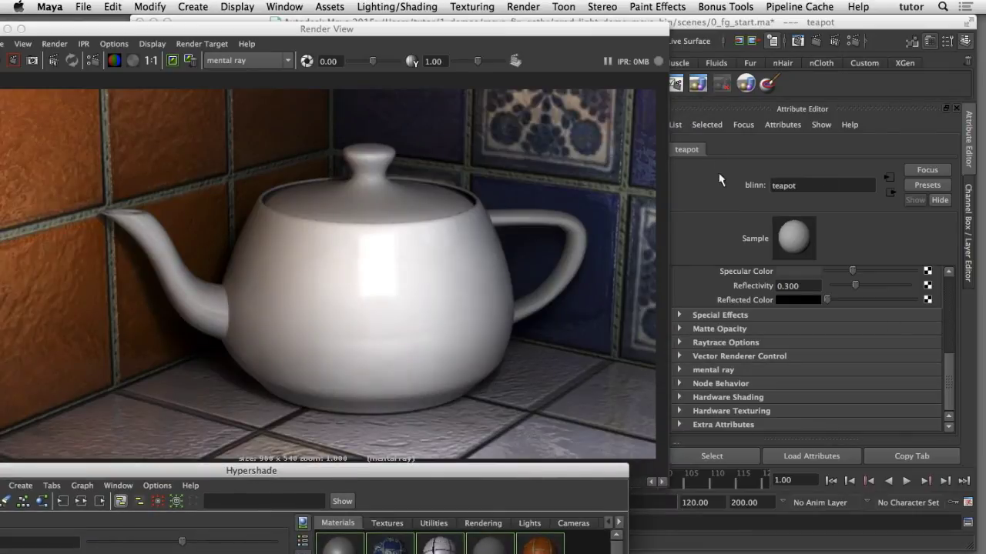
Expand the mental ray attributes of the teapot material and look through its irradiance and scatter settings
scroll(955, 366, "up", 3)
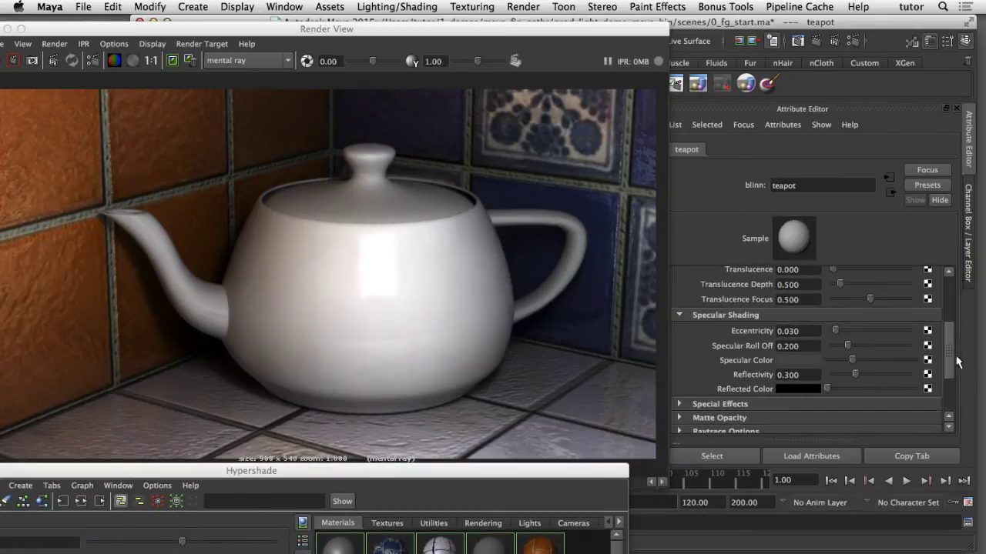
scroll(956, 362, "down", 3)
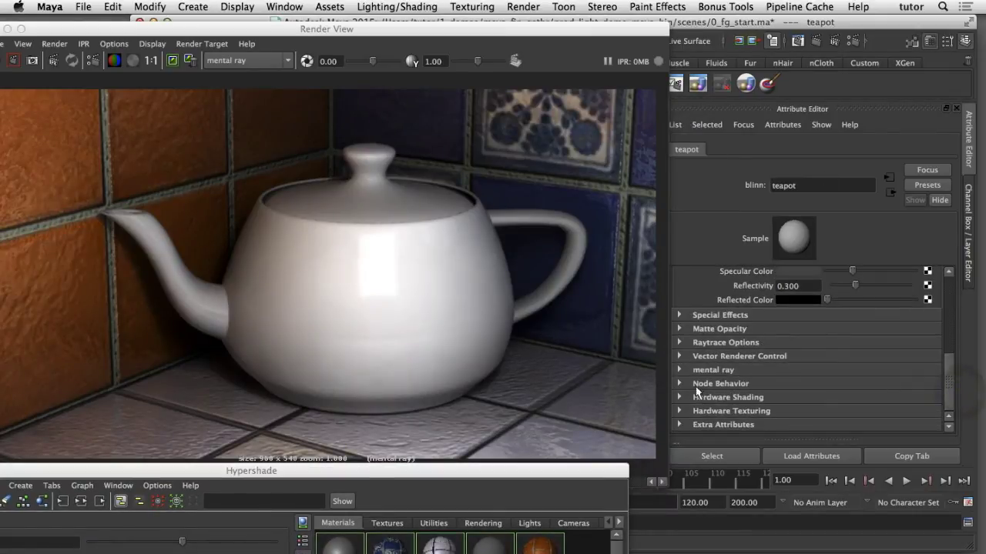
left_click(678, 370)
scroll(951, 341, "down", 1)
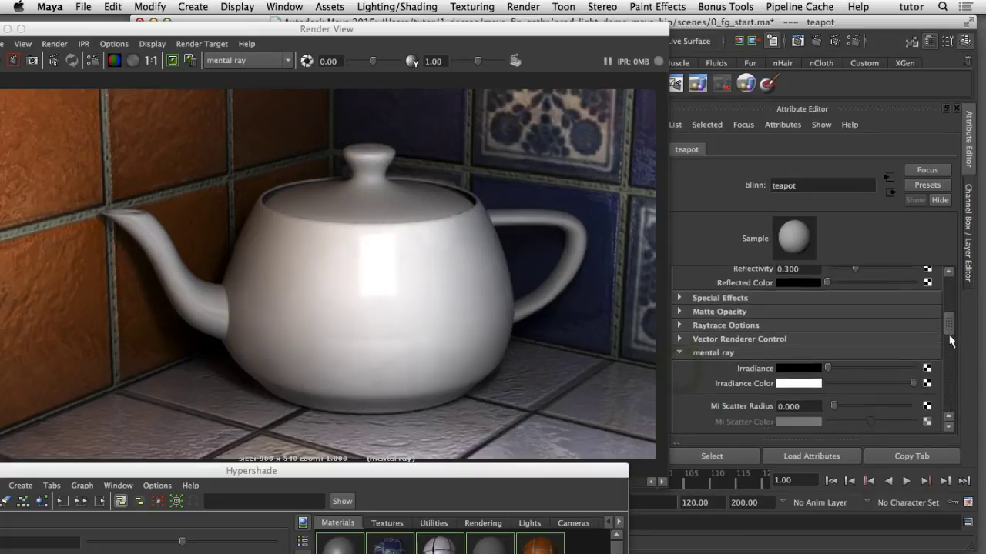
scroll(951, 341, "down", 5)
scroll(951, 339, "up", 4)
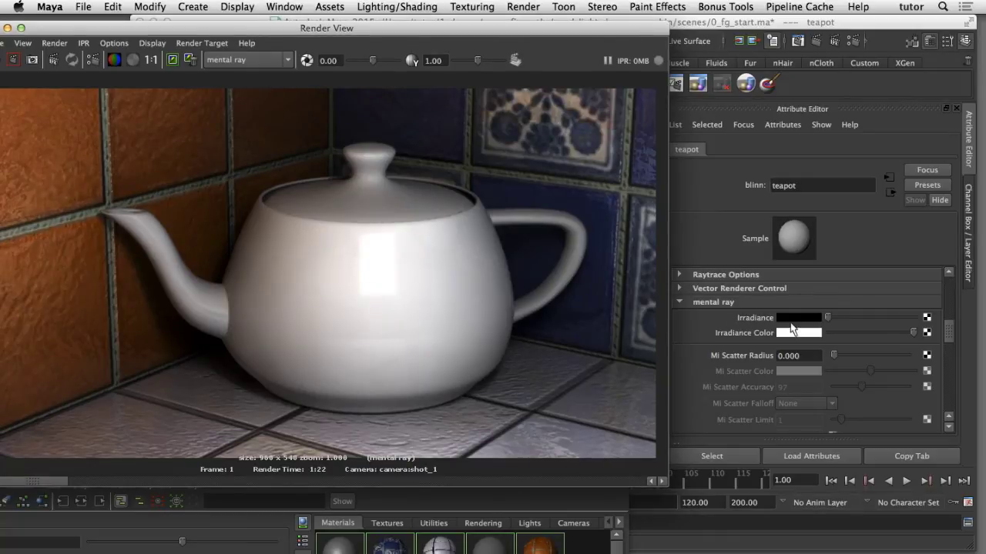
Map a Ramp texture to the teapot material's Irradiance and remove its black entry, leaving the ramp solid white
left_click(927, 318)
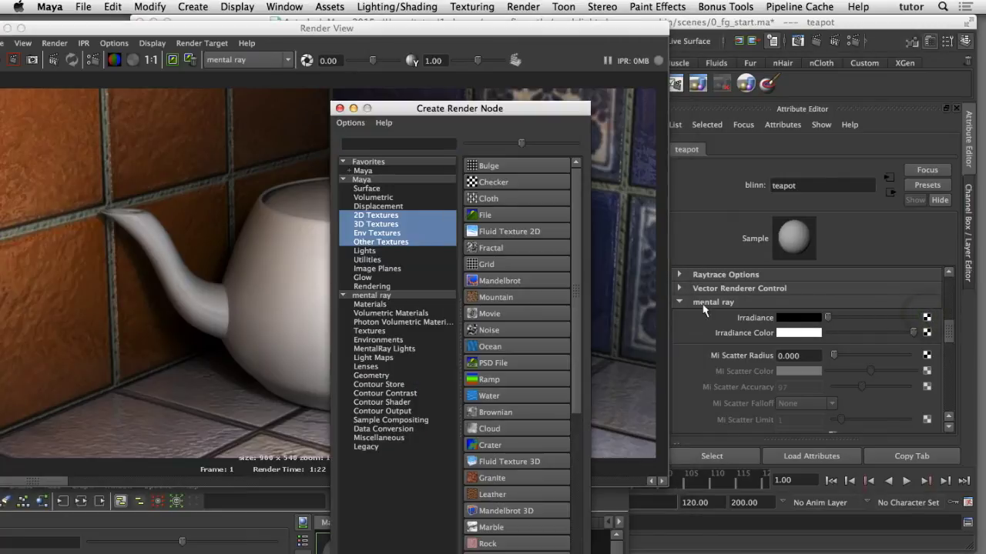
left_click(510, 380)
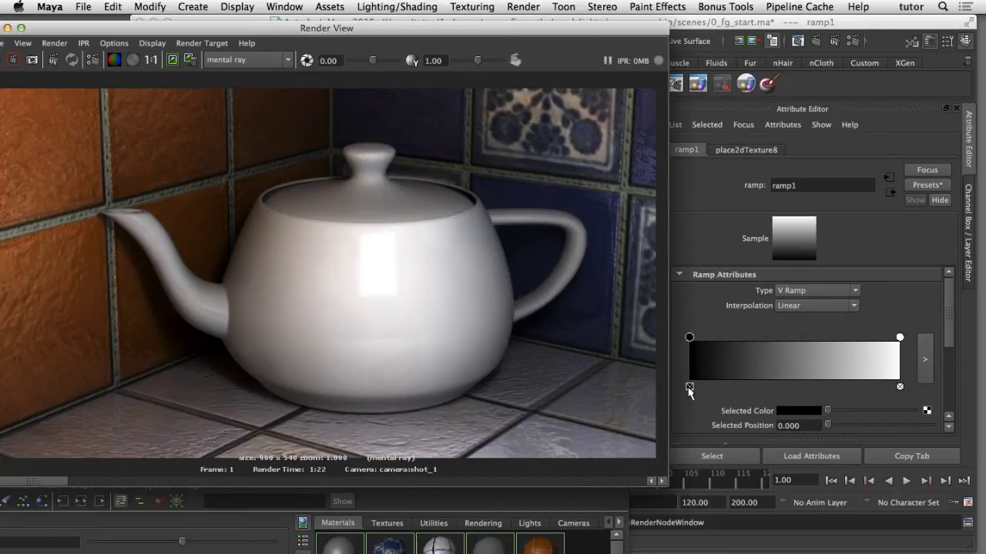
left_click(689, 386)
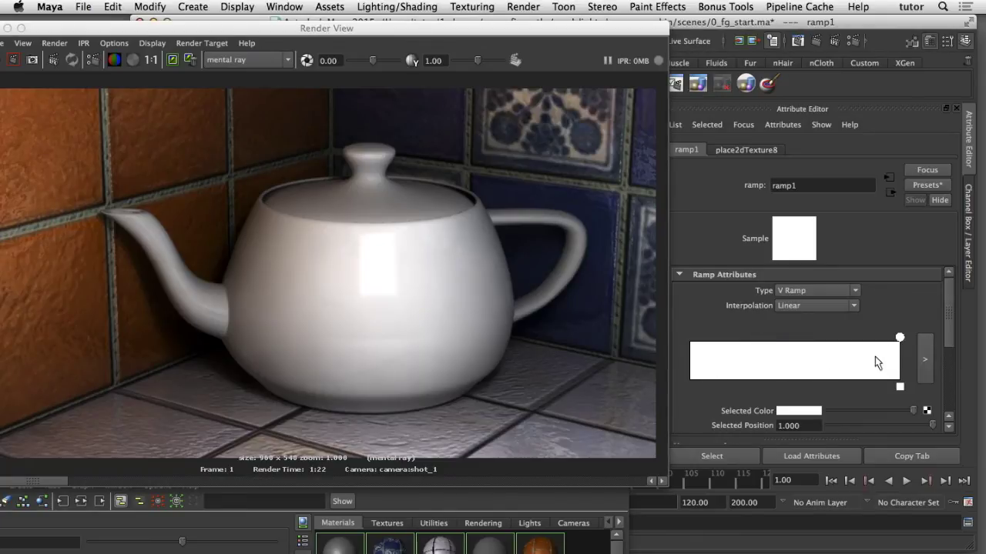
Reselect the teapot material in the Hypershade and render the frame with the white ramp driving its Irradiance
left_click(466, 501)
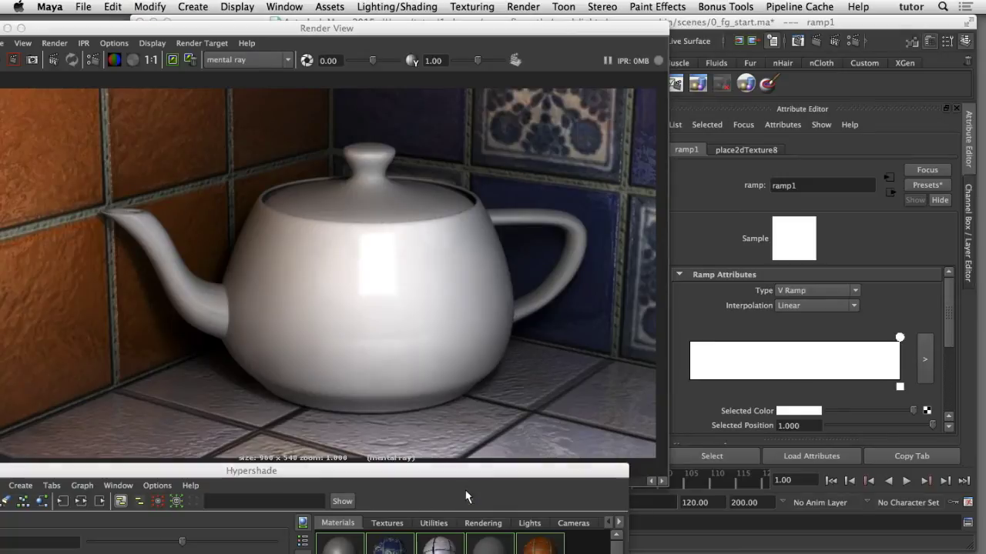
left_click_drag(468, 501, 463, 291)
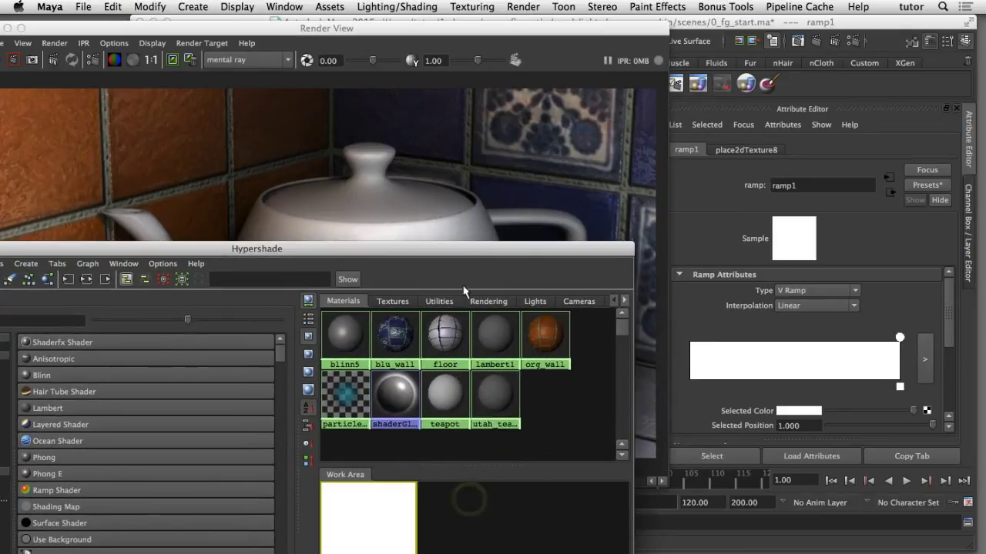
left_click(445, 397)
left_click(537, 250)
left_click_drag(538, 250, 570, 449)
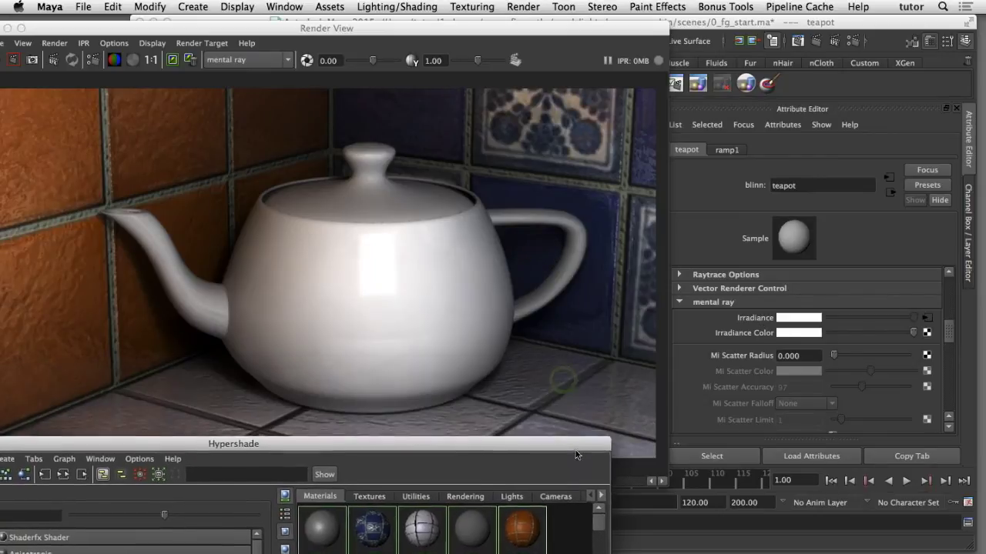
left_click(596, 32)
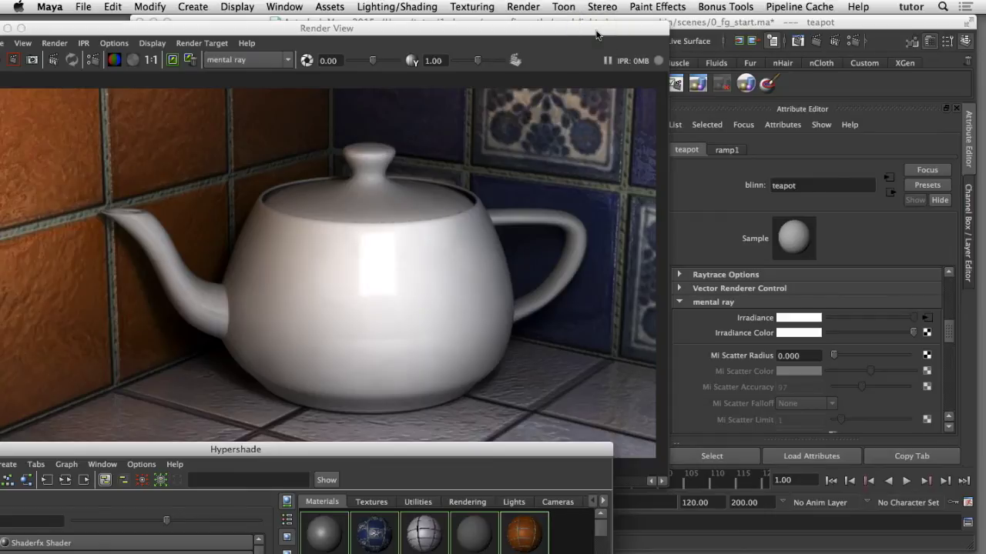
left_click_drag(596, 34, 628, 29)
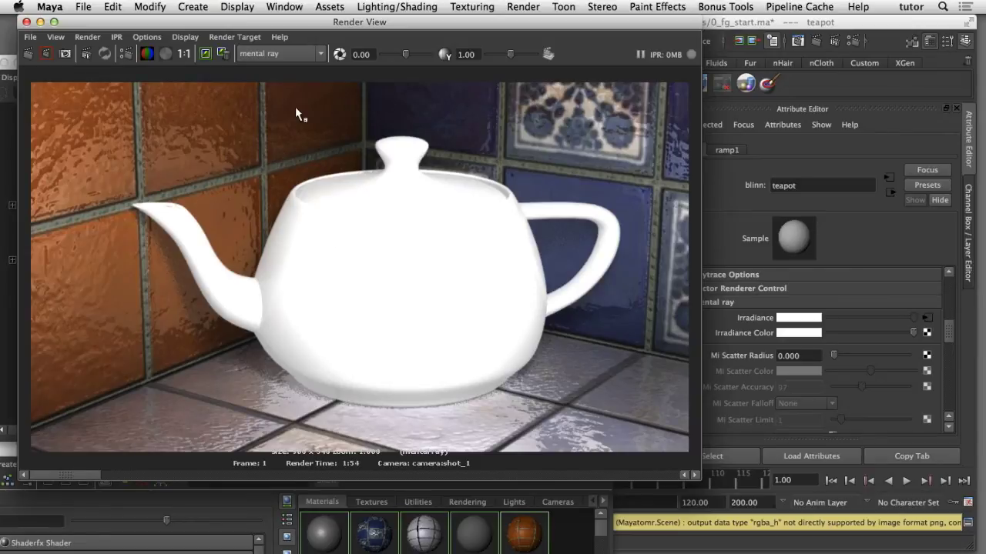
Flip between the new render and the kept image to compare the effect of the white Irradiance map on the scene
left_click(191, 478)
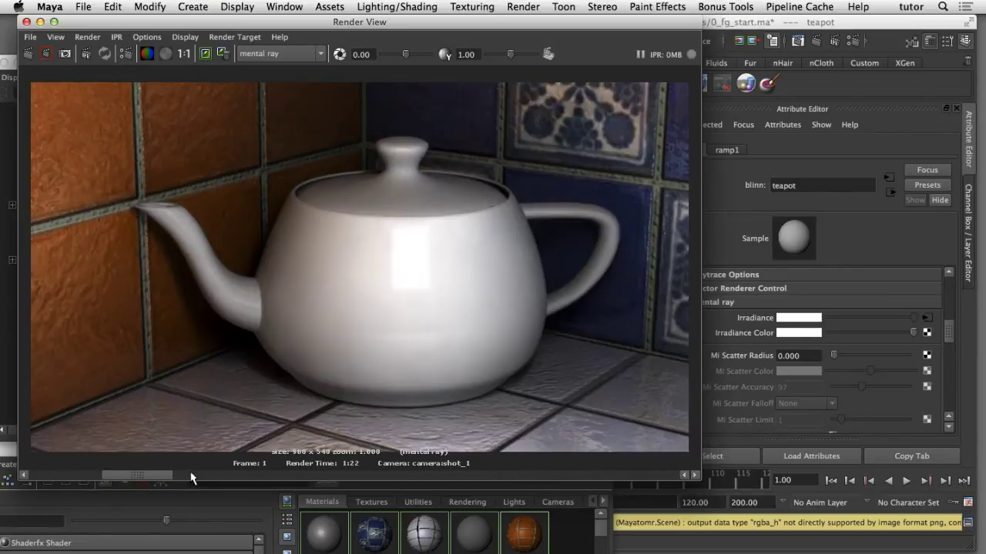
left_click(93, 475)
left_click(158, 475)
left_click(81, 476)
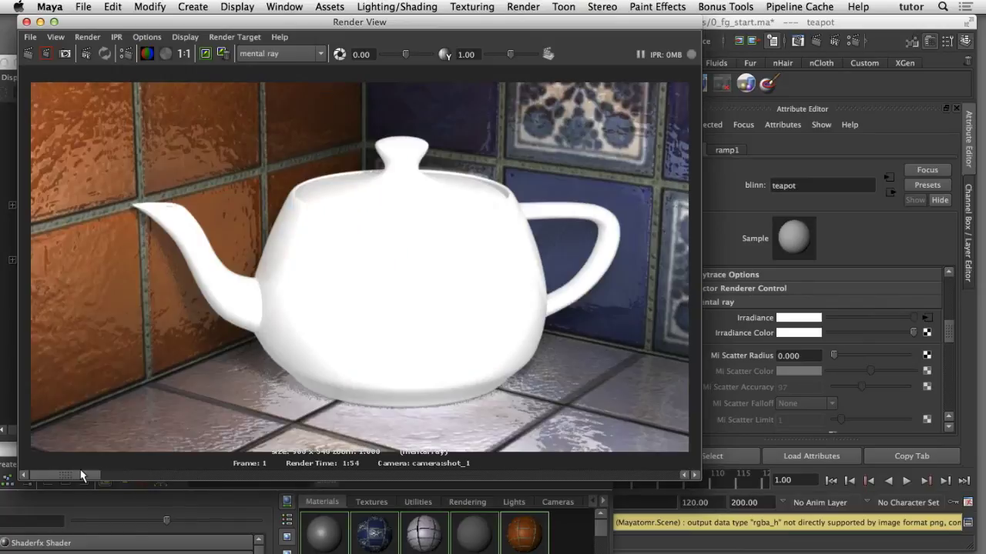
left_click(123, 475)
left_click(89, 475)
left_click(565, 382)
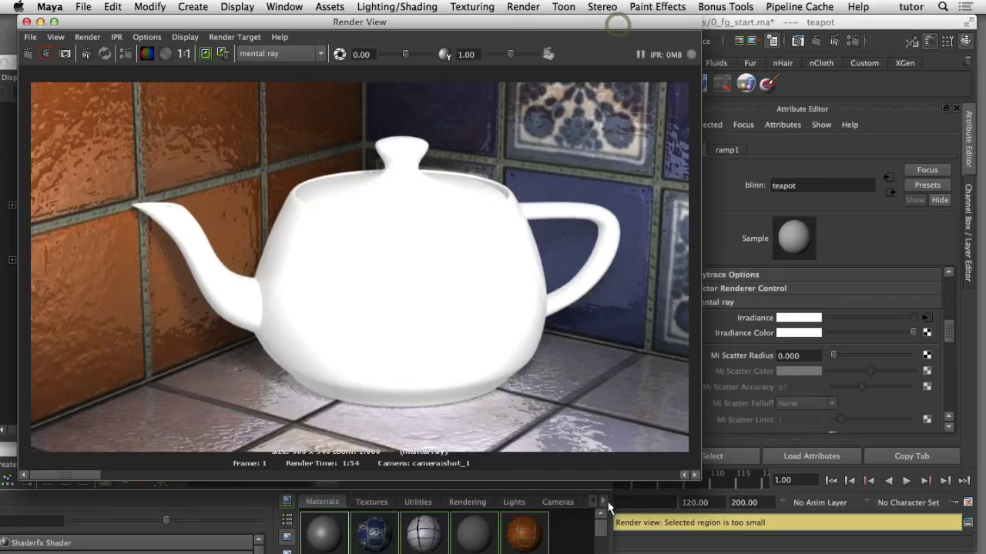
Graph the teapot material's network in the Hypershade, delete the ramp node and set the material's Irradiance back to black
left_click(604, 527)
double_click(235, 449)
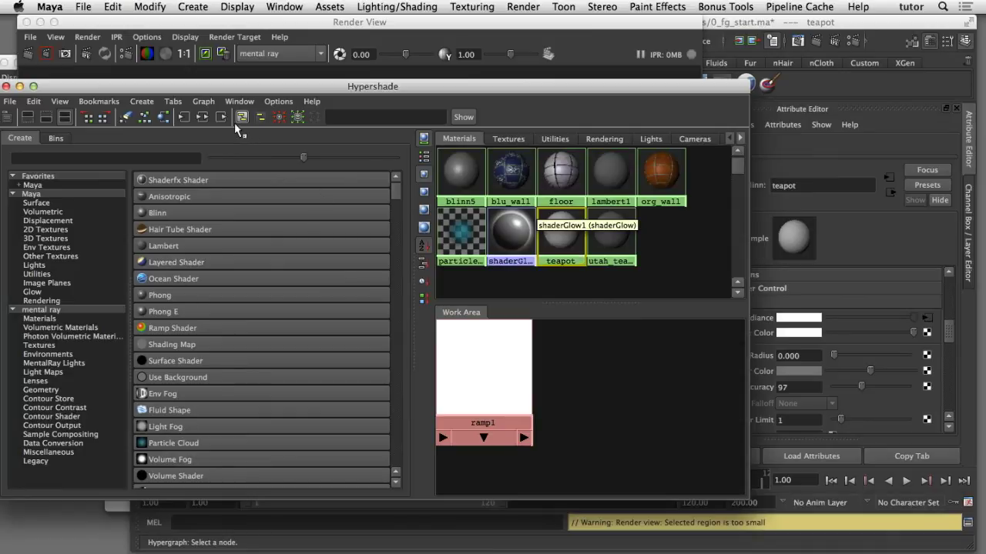
left_click(422, 204)
left_click_drag(468, 445, 562, 377)
key("Delete")
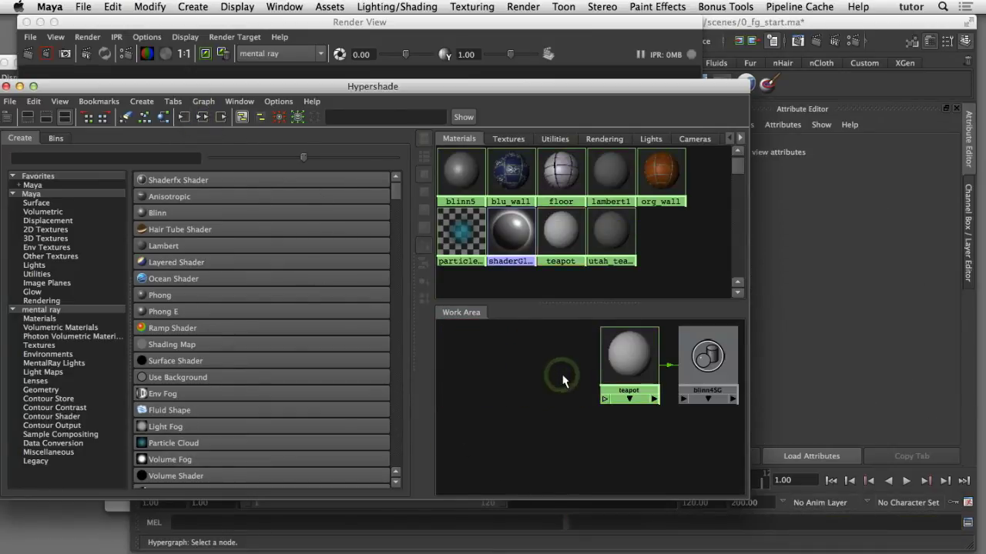
left_click(625, 375)
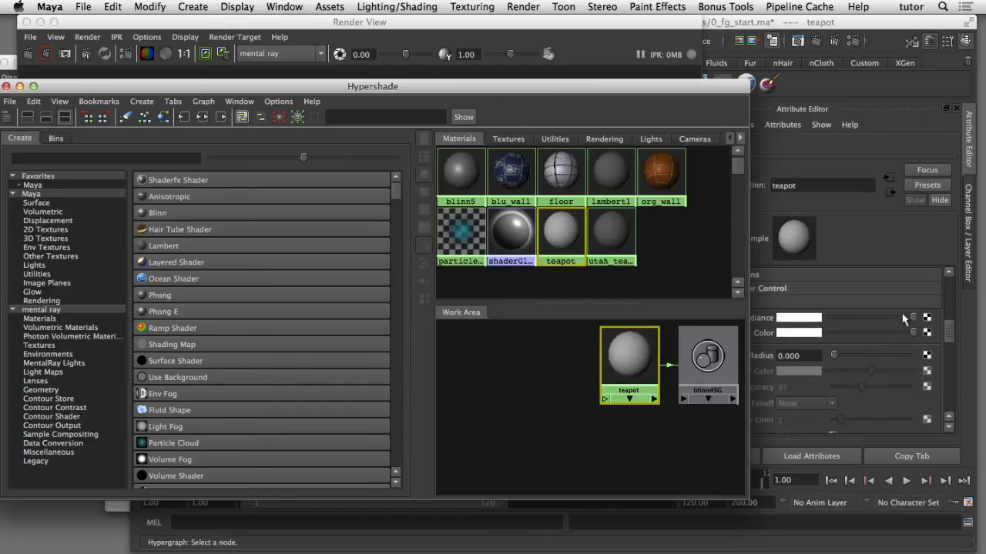
left_click_drag(912, 317, 827, 317)
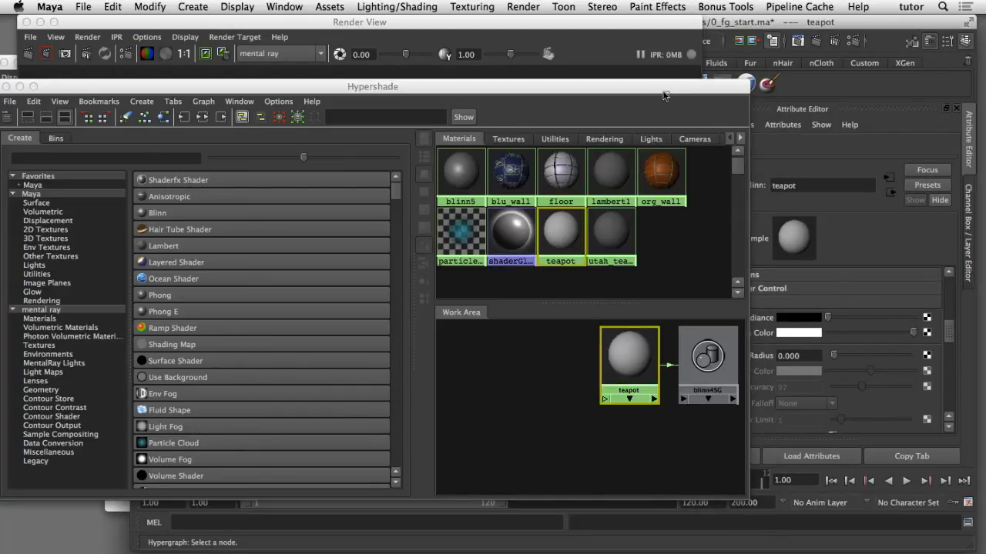
Set the V value of the teapot material's Irradiance Color to 2 and render the frame again
left_click_drag(666, 87, 566, 75)
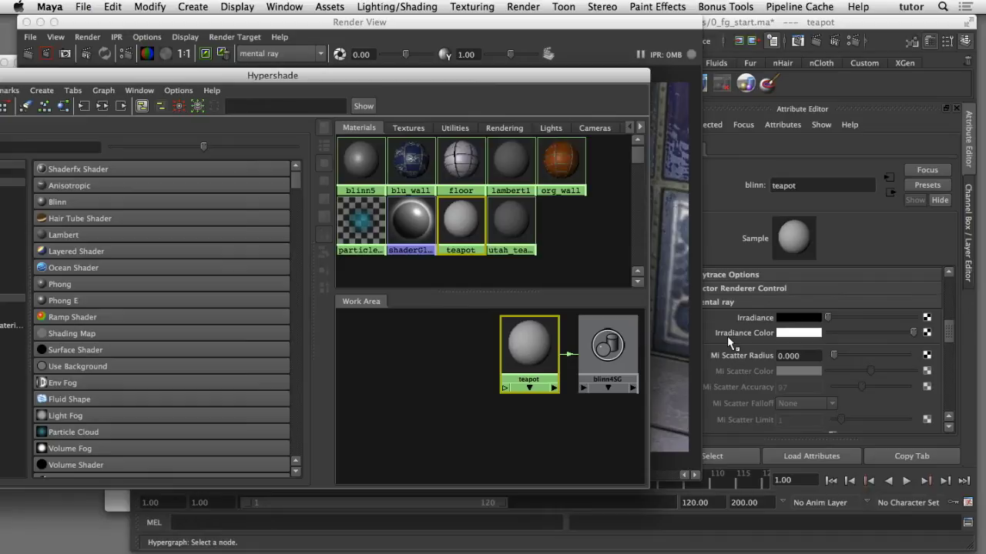
left_click(670, 231)
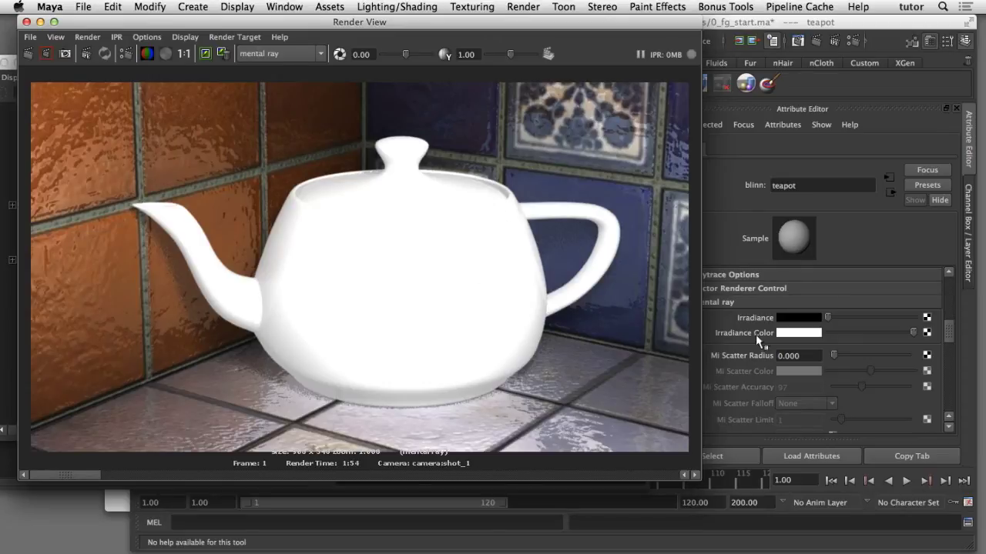
left_click(790, 335)
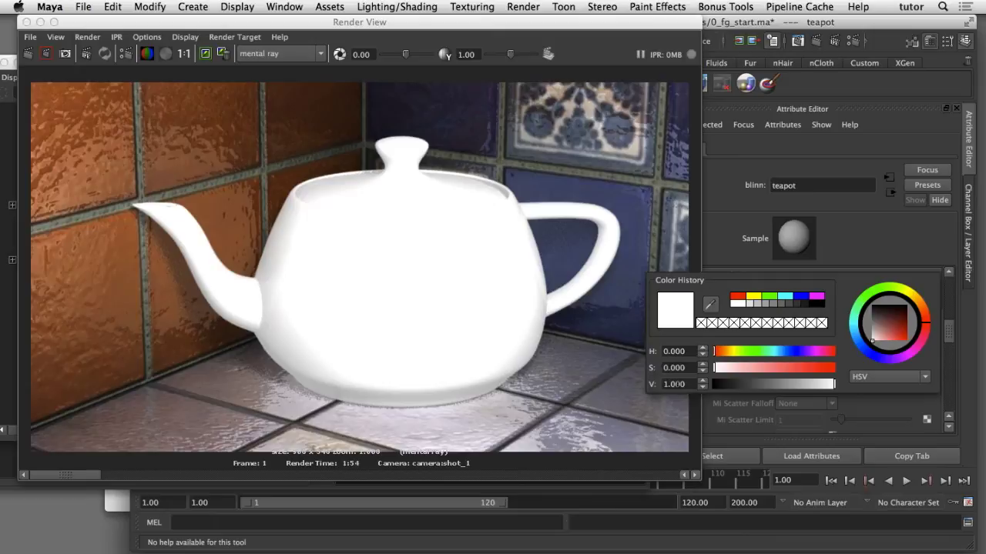
double_click(675, 384)
type("2")
key("Return")
key("Tab")
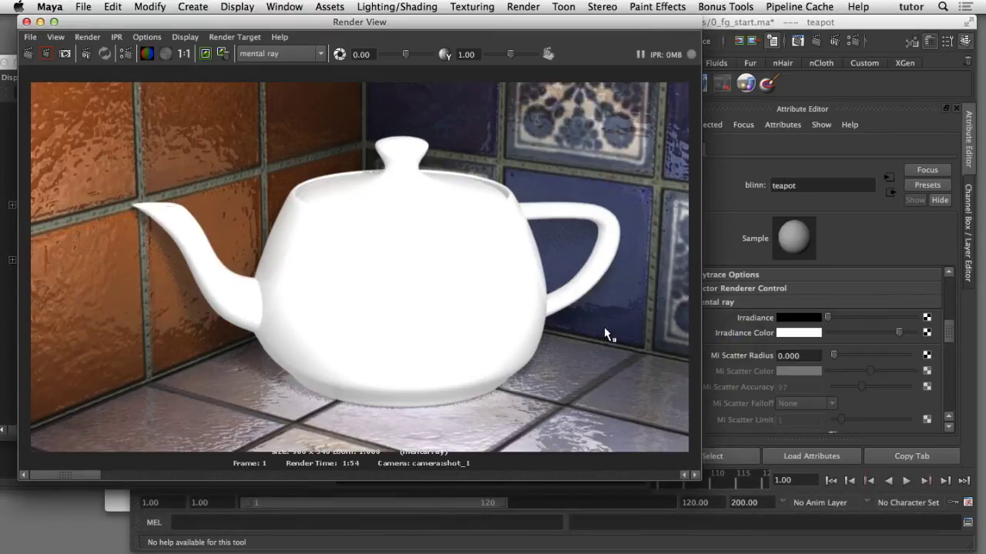
left_click(86, 54)
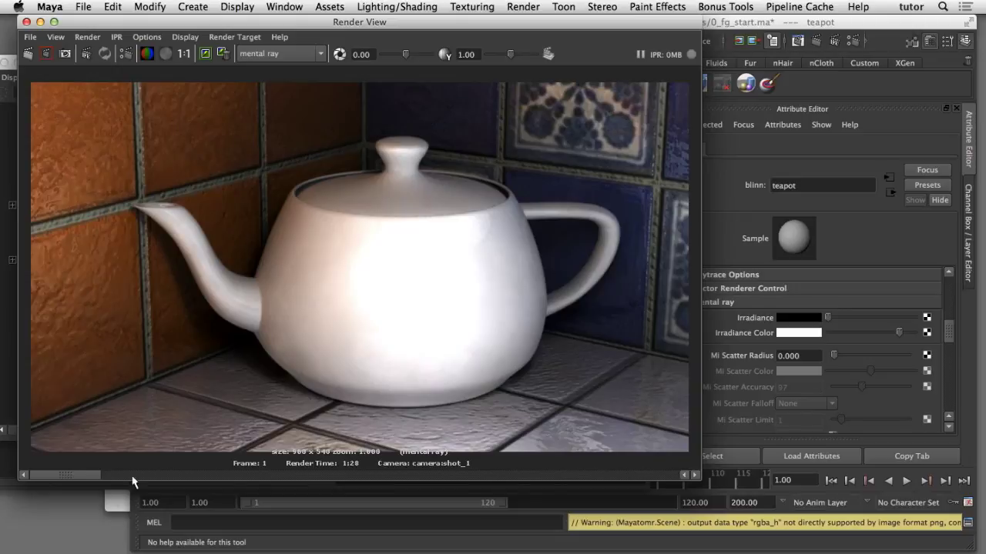
Flip between the latest render and the kept image to compare the teapot's shading with the raised Irradiance Color
left_click_drag(76, 475, 176, 475)
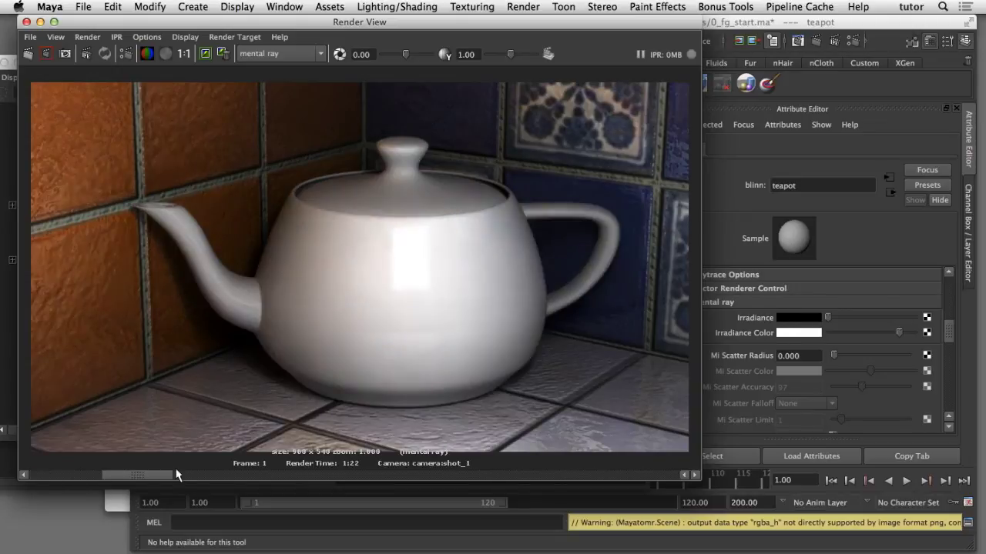
left_click(71, 475)
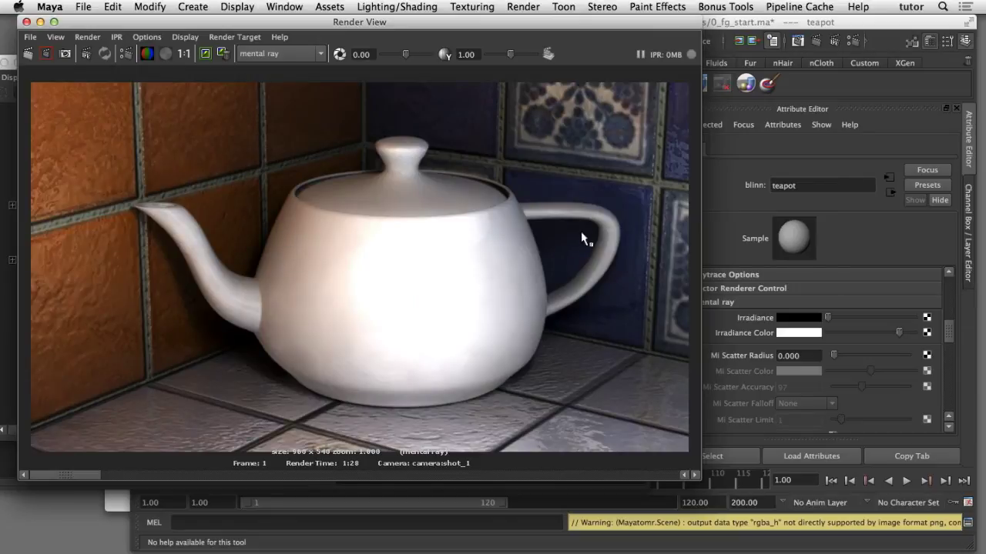
left_click(136, 475)
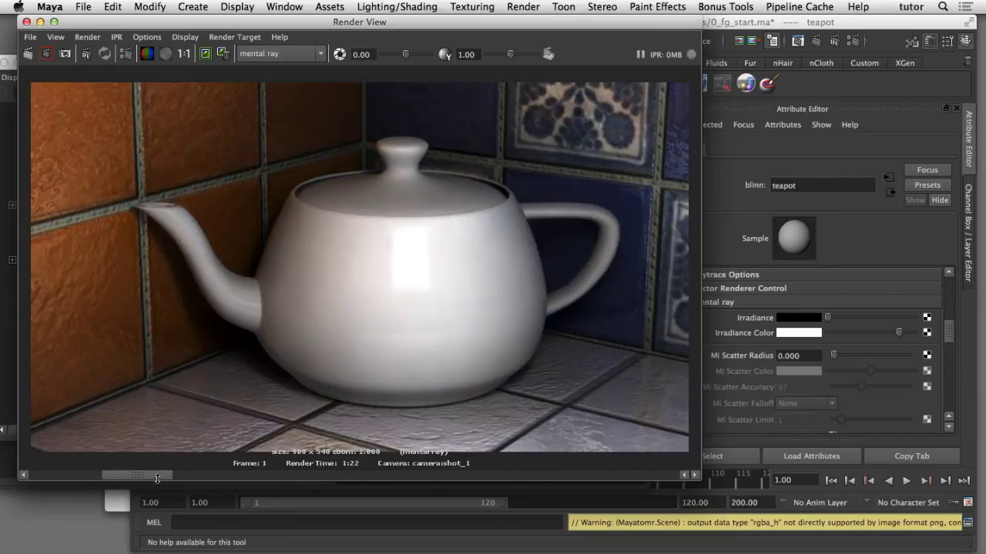
left_click(164, 475)
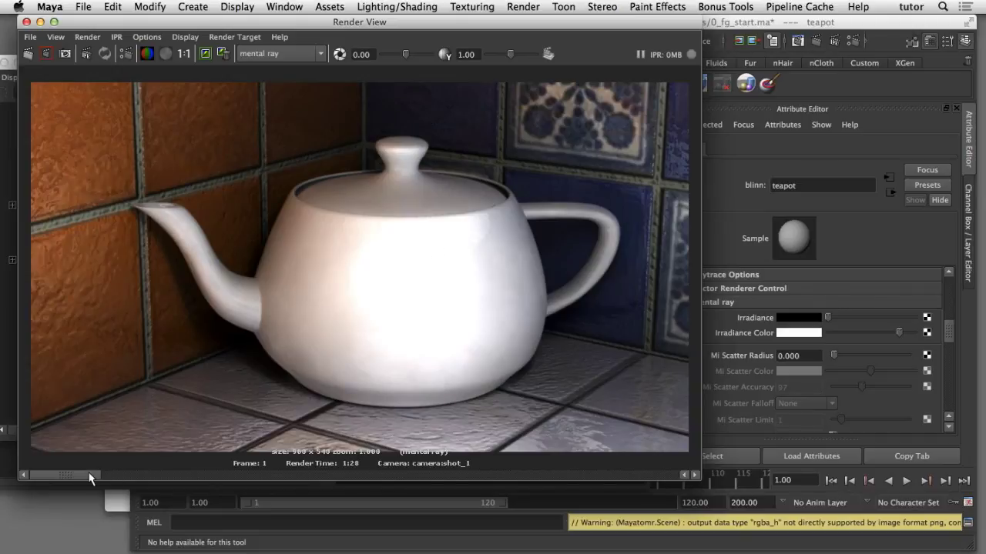
left_click(150, 478)
left_click(132, 477)
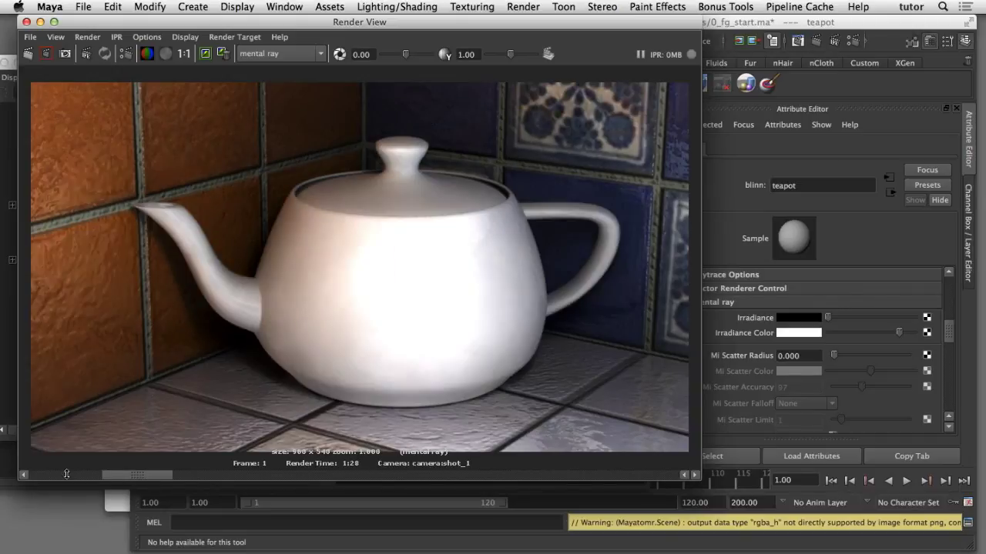
left_click(123, 477)
left_click(91, 477)
left_click(91, 478)
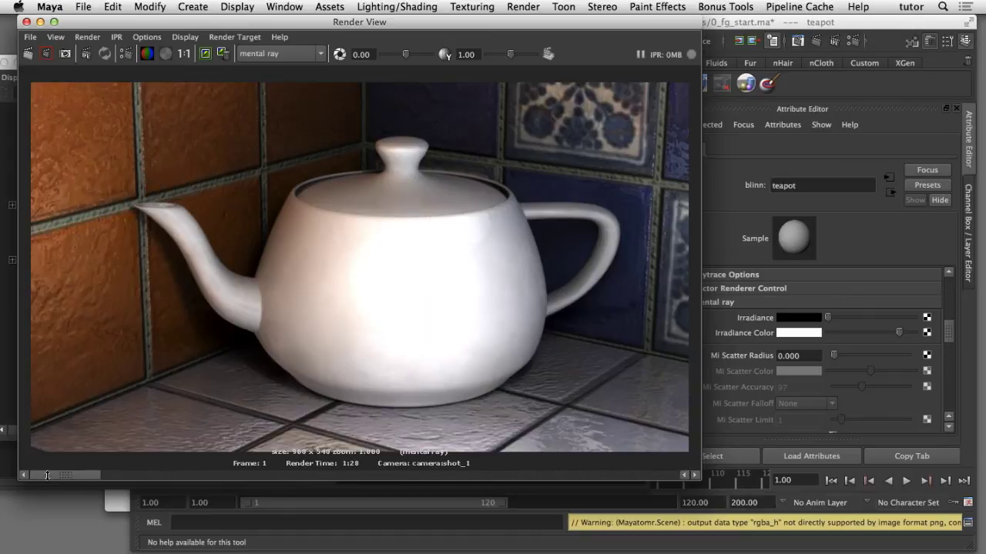
Set the V value of the teapot material's Irradiance Color back to 1
left_click(58, 474)
key("super+Tab")
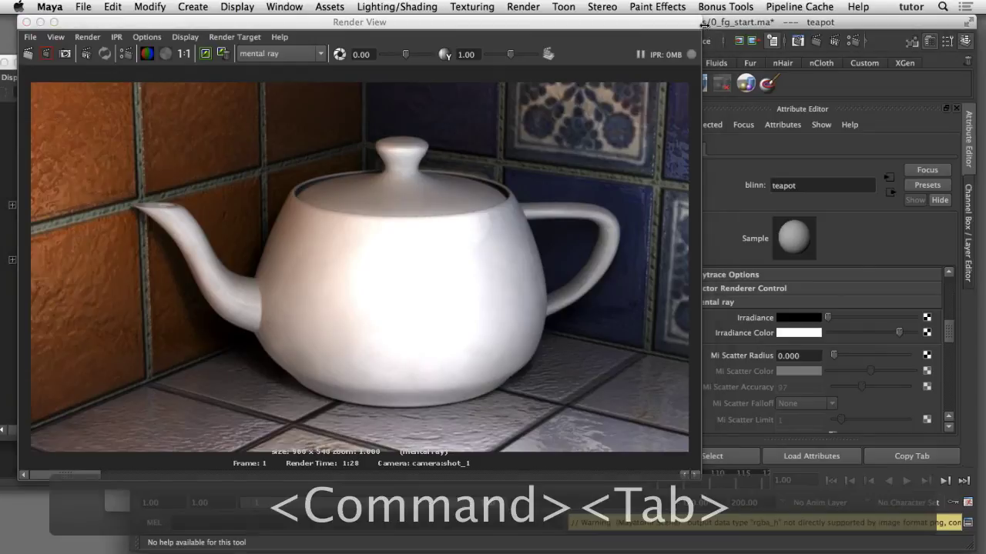
left_click(804, 335)
left_click_drag(702, 386, 678, 386)
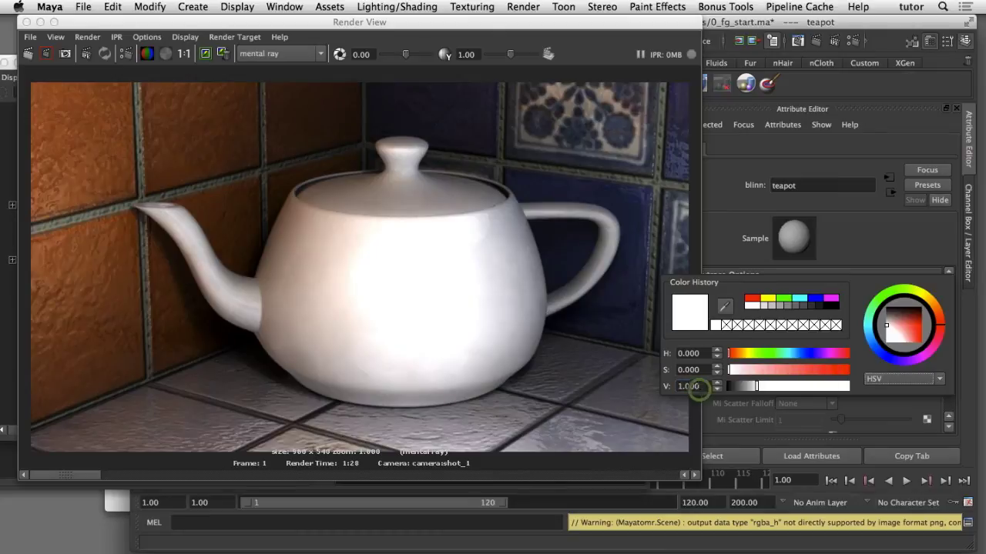
type("1")
key("Tab")
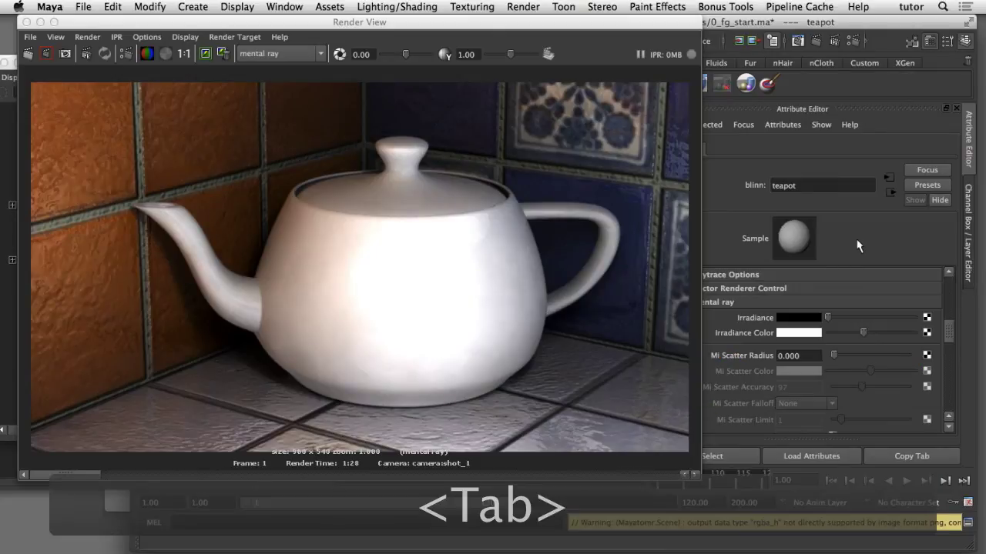
left_click(793, 320)
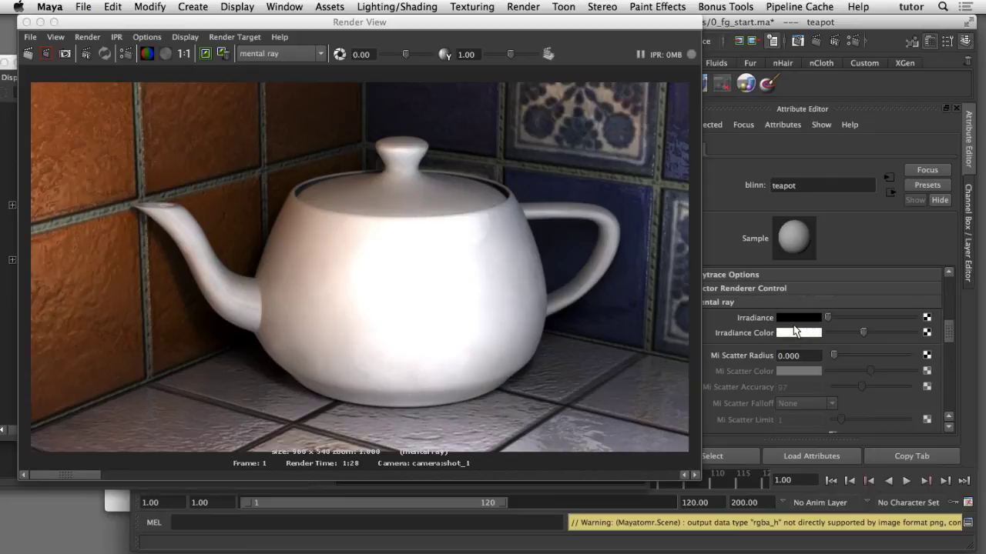
Raise the V value of Final Gathering's Primary Diffuse Scale in the mental ray render settings and render the frame again
left_click(642, 85)
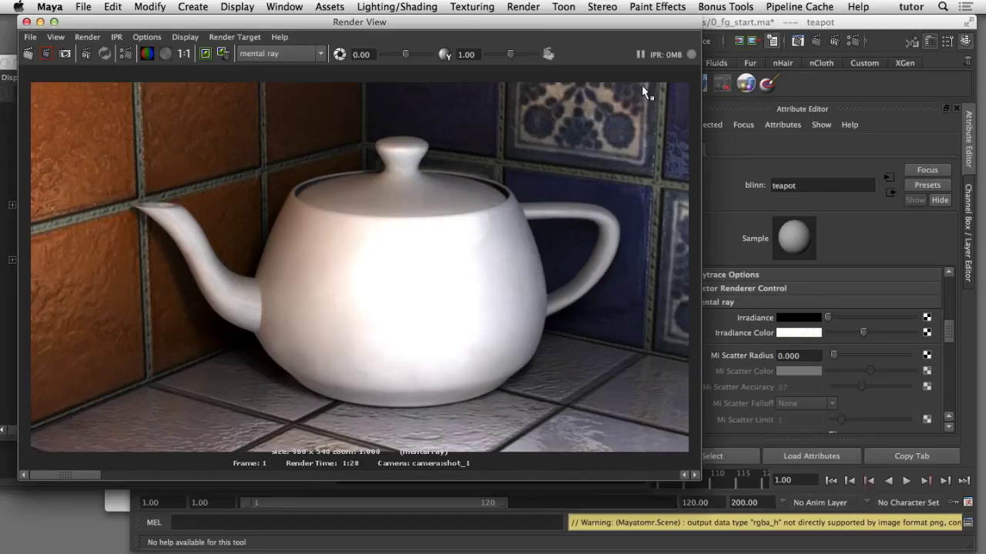
left_click(844, 43)
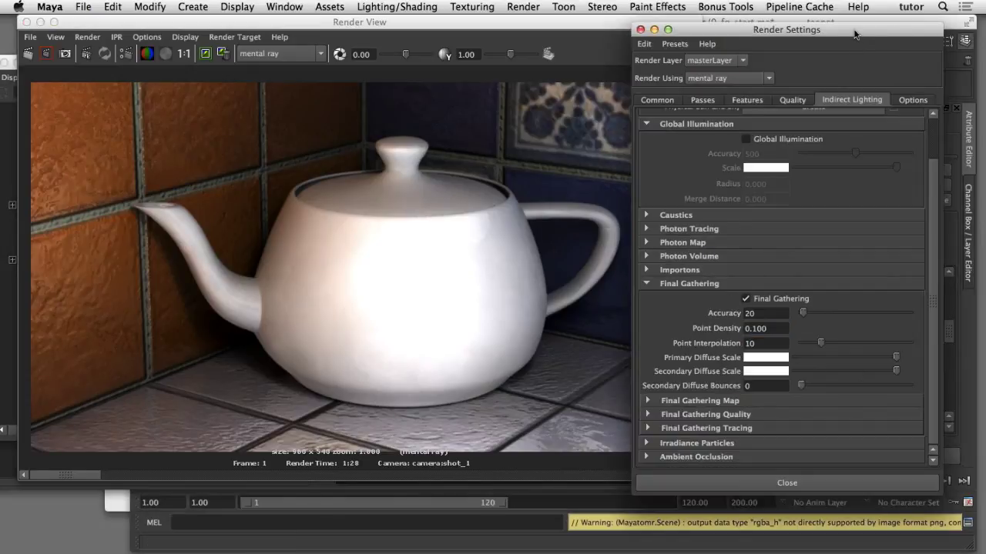
left_click_drag(854, 30, 853, 30)
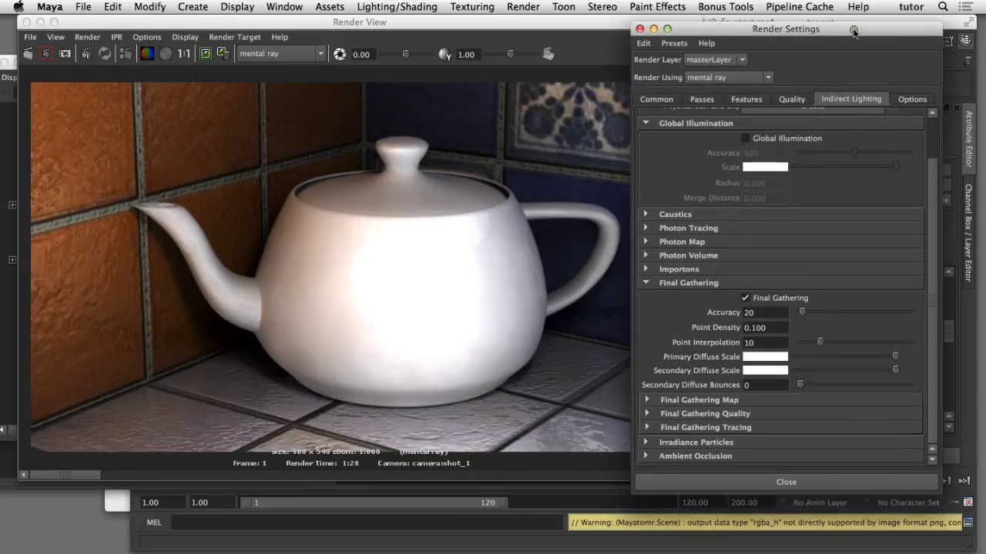
left_click(846, 103)
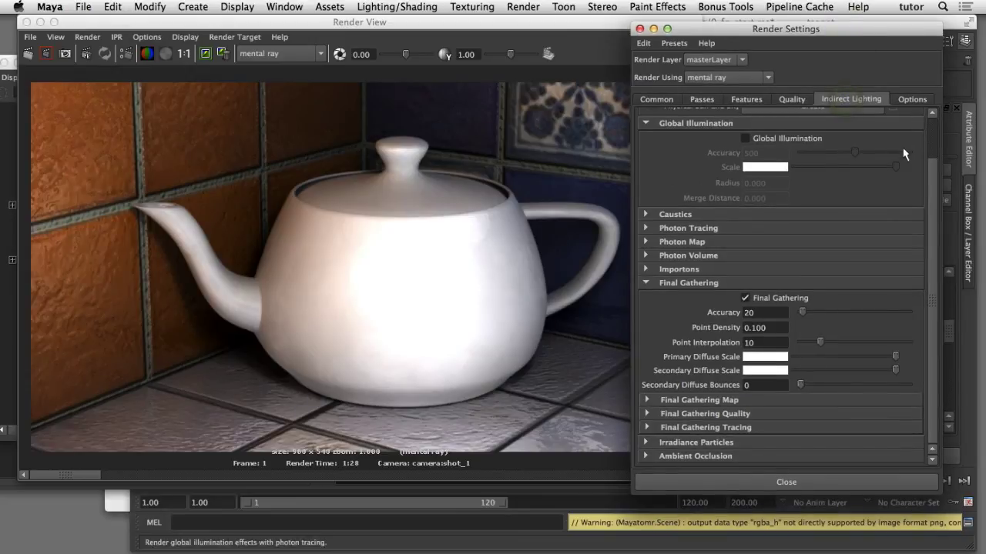
left_click(755, 358)
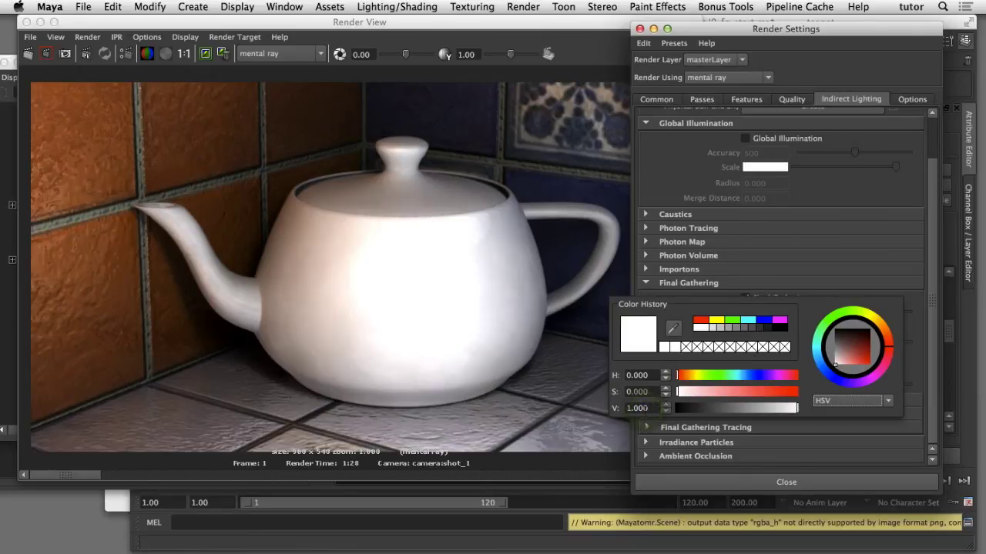
left_click(646, 408)
double_click(645, 408)
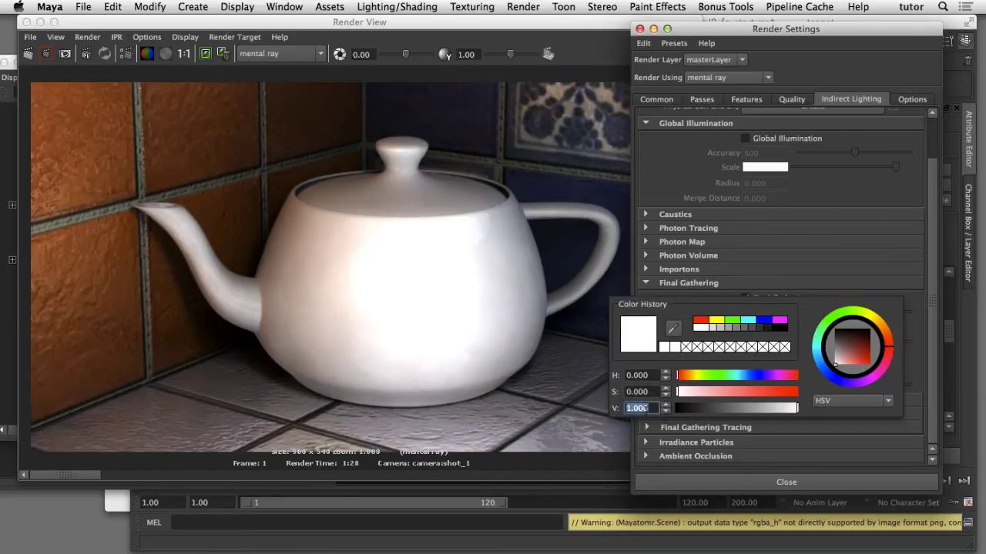
key("Return")
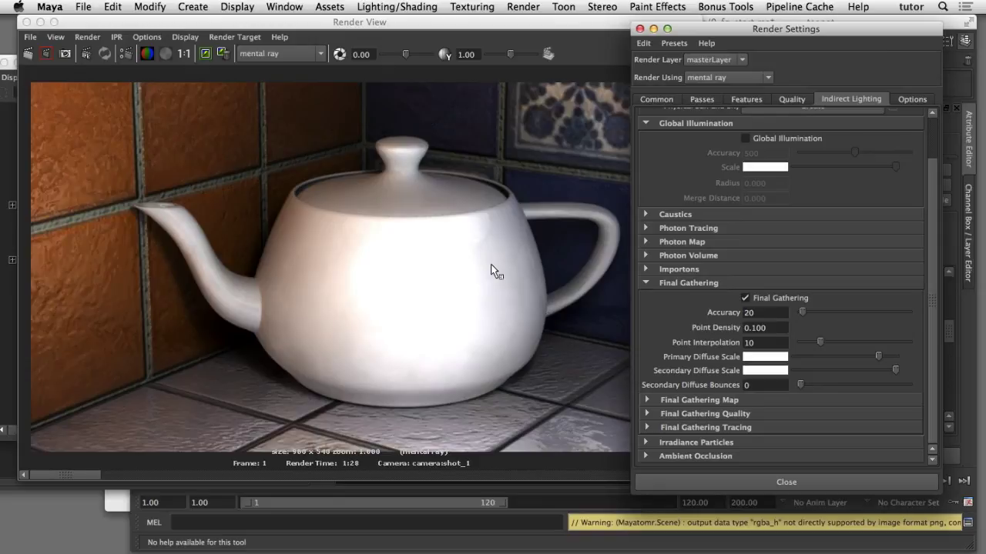
left_click(611, 39)
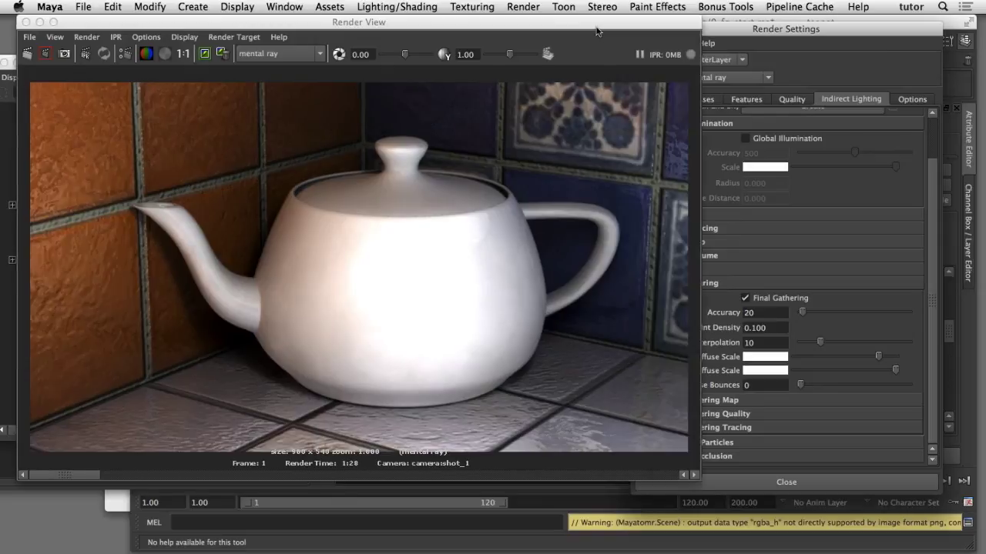
left_click_drag(614, 40, 588, 26)
left_click(66, 70)
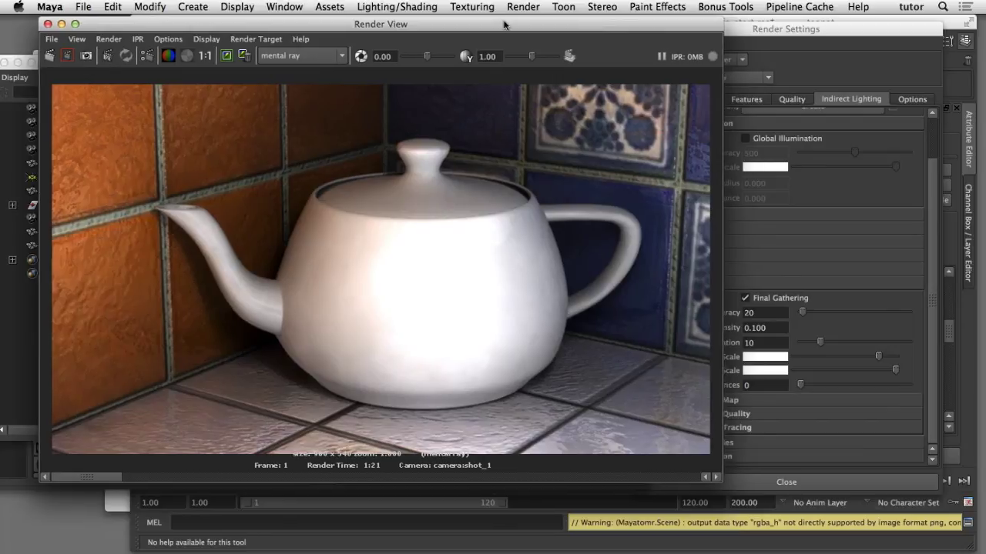
Flip between the new render and the kept image to compare the effect of the raised Primary Diffuse Scale
left_click_drag(591, 25, 492, 25)
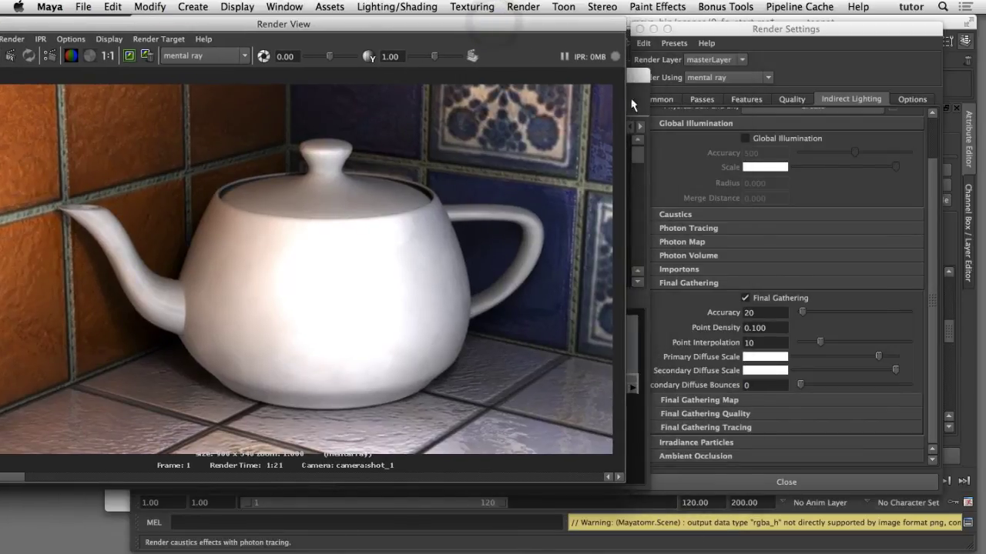
left_click_drag(416, 24, 514, 24)
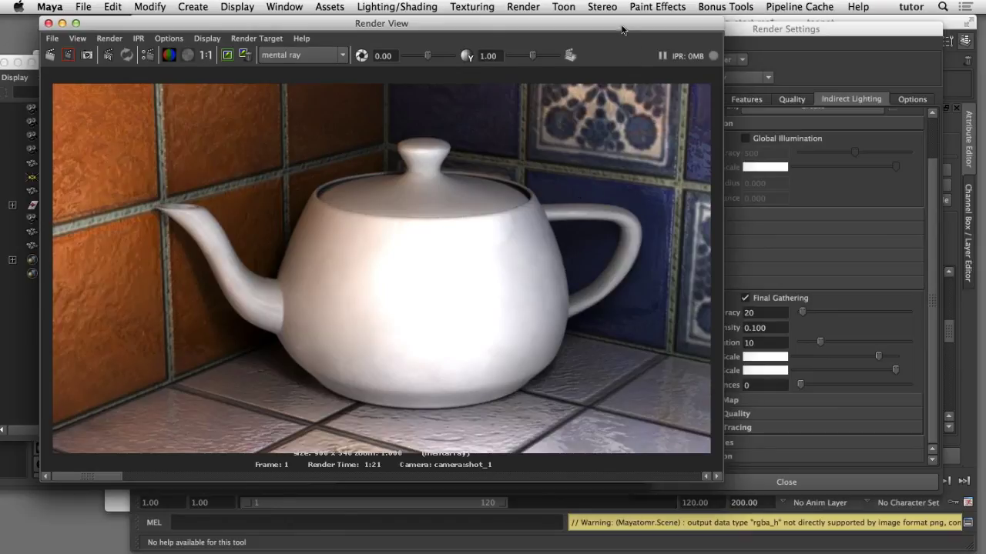
mouse_move(628, 27)
left_mouse_down()
mouse_move(600, 26)
mouse_move(611, 26)
left_mouse_up()
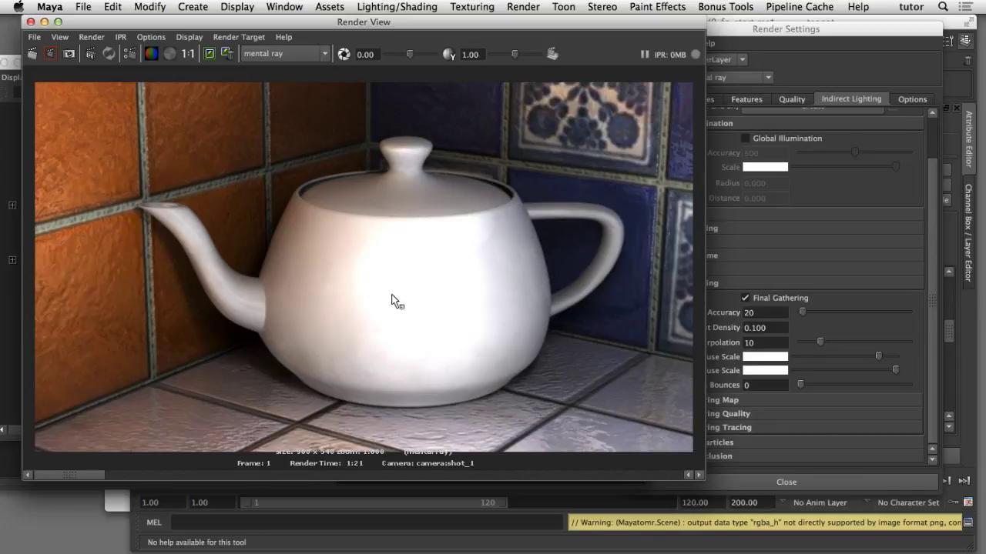
left_click_drag(101, 476, 159, 475)
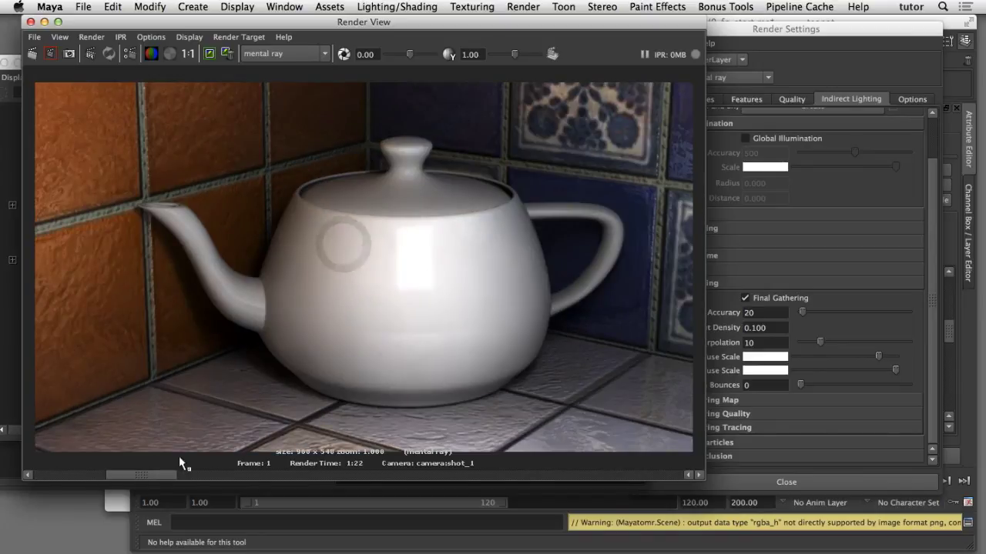
left_click_drag(142, 475, 77, 475)
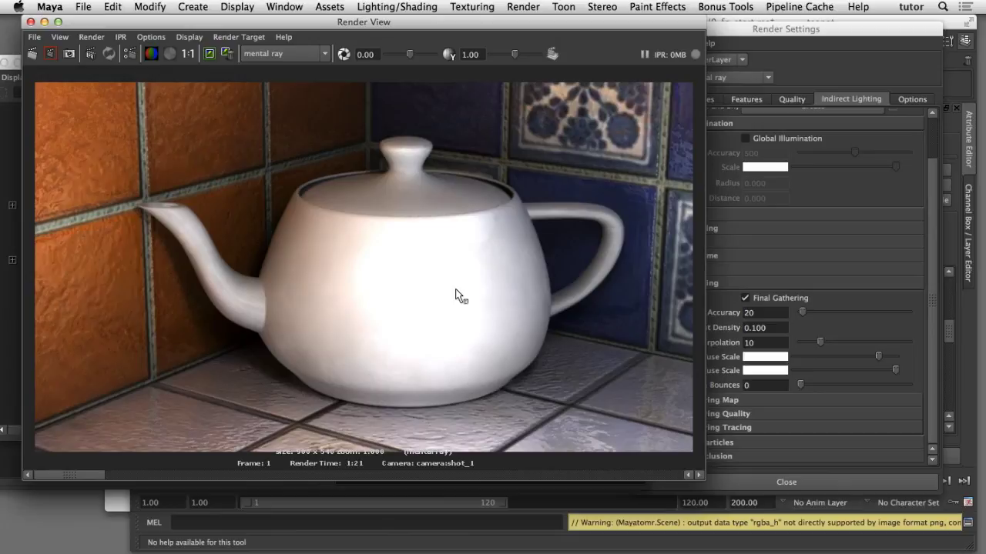
Select the area light in the Hypershade and set its Intensity to 1500
left_click(284, 6)
mouse_move(425, 49)
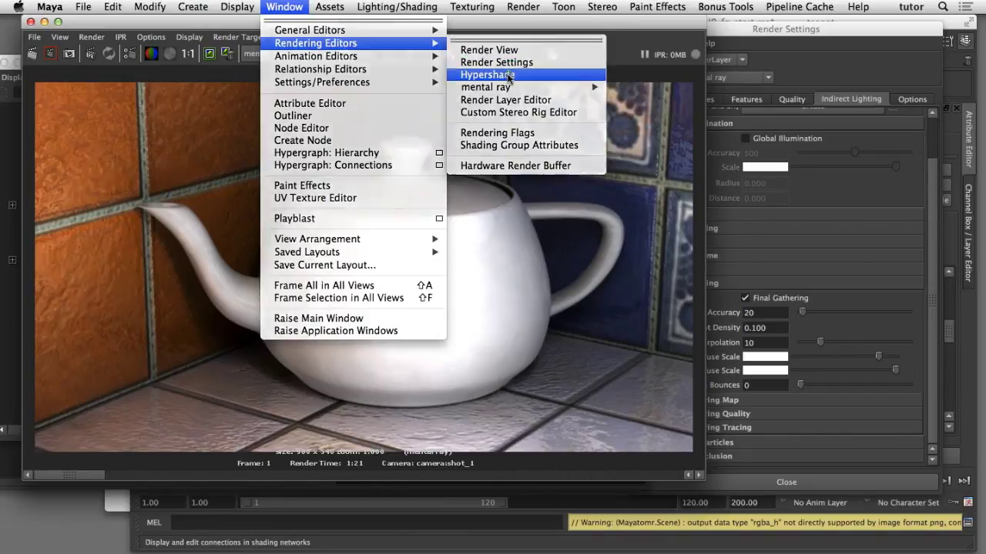
left_click(487, 74)
left_click(549, 129)
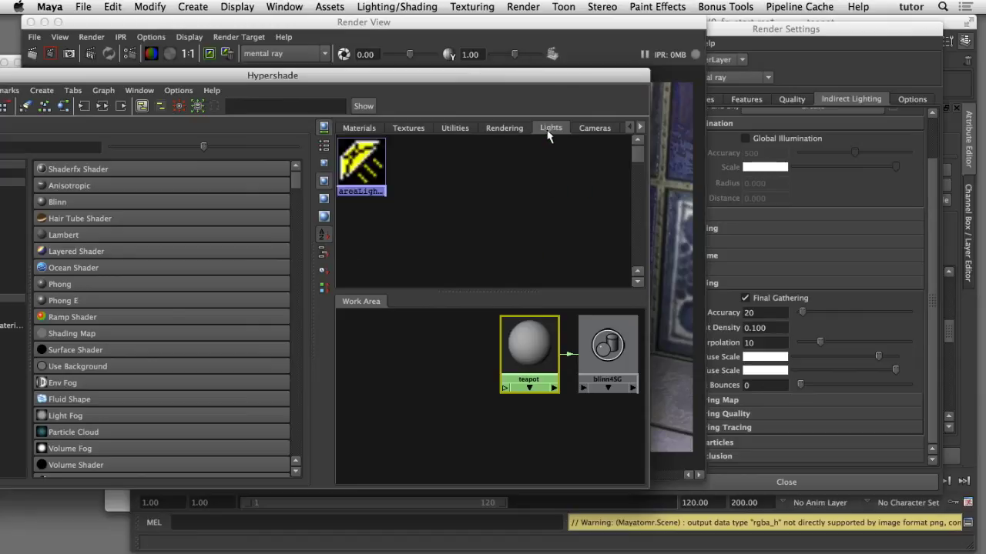
left_click(370, 169)
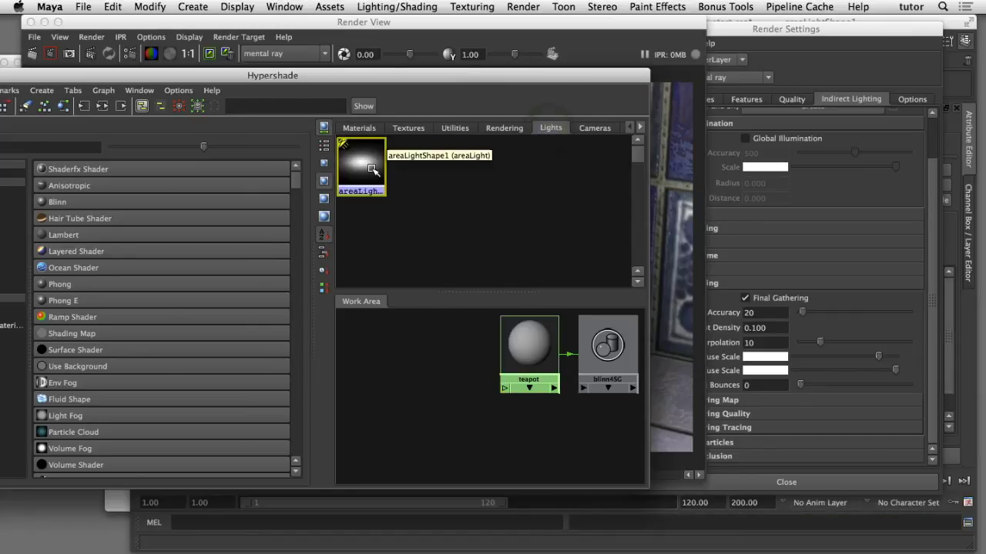
left_click_drag(535, 76, 434, 73)
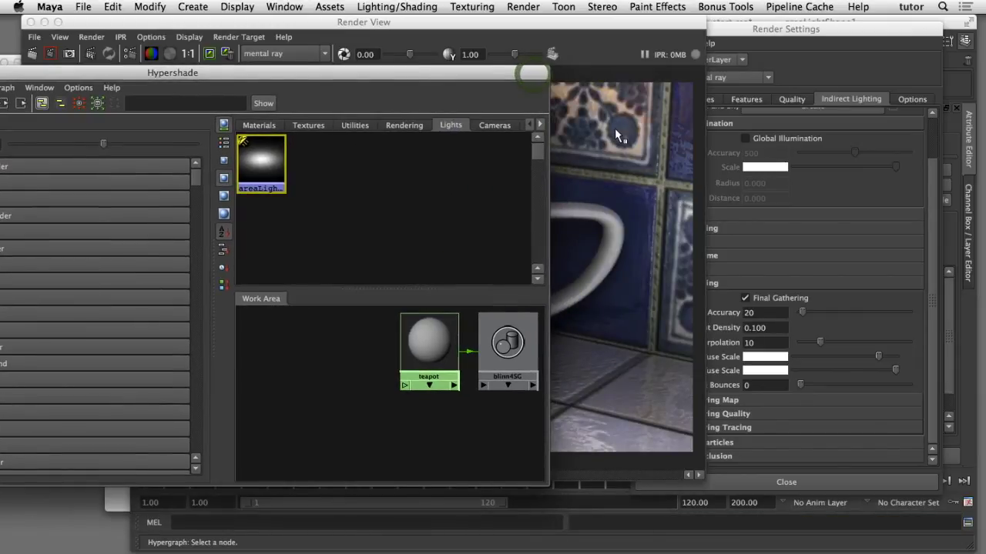
left_click_drag(739, 30, 434, 405)
double_click(802, 321)
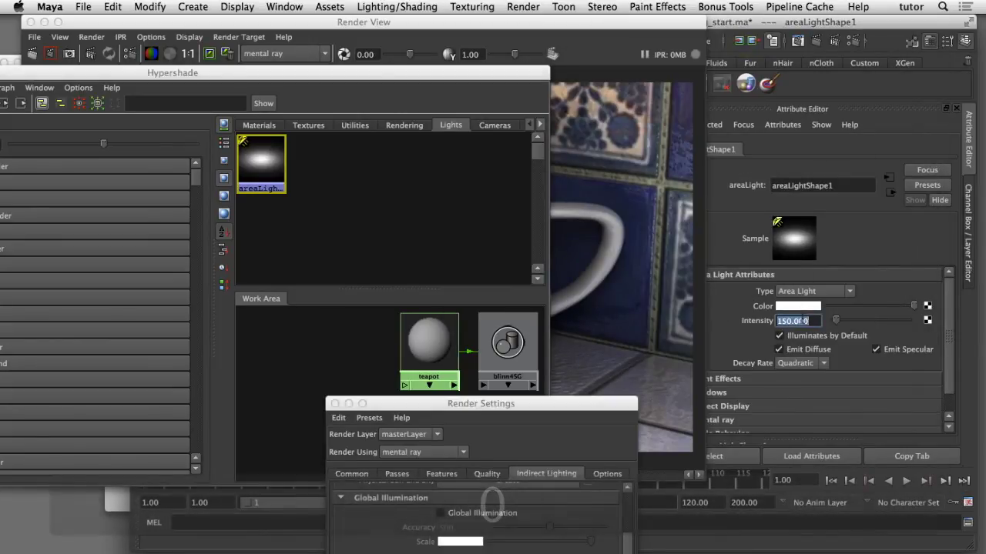
type("1500")
key("Return")
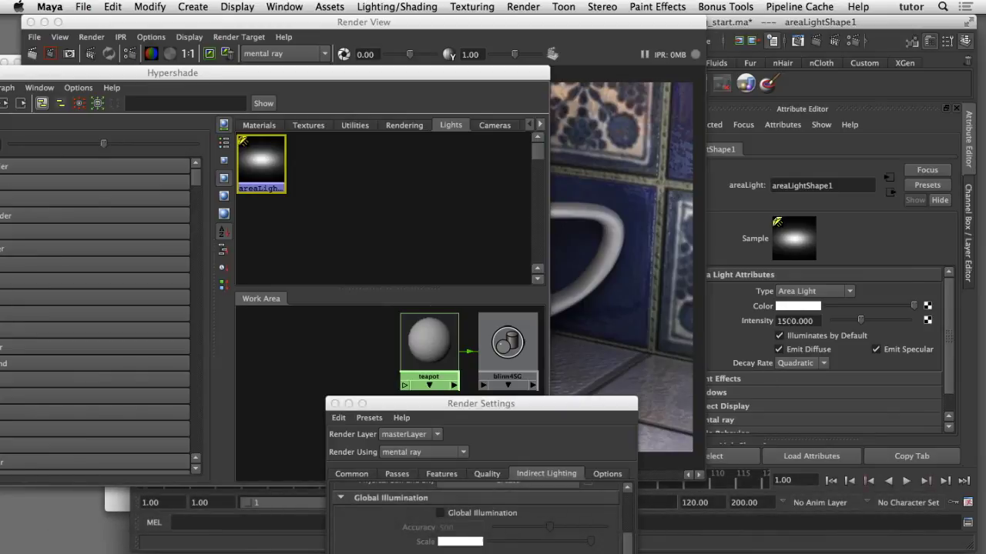
Keep the current image in the Render View and render the frame again with the changed light intensity
left_click_drag(588, 408, 936, 139)
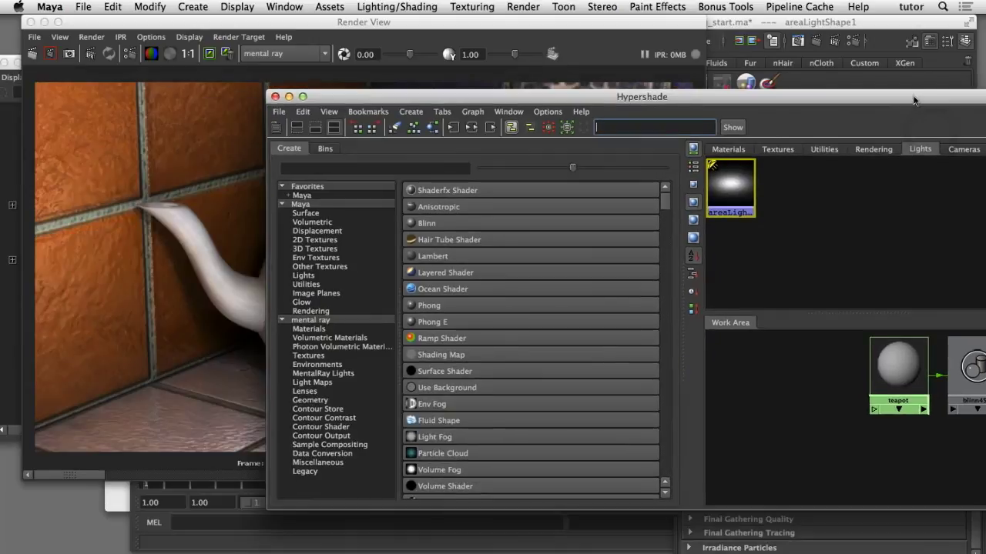
left_click_drag(914, 101, 810, 109)
left_click(254, 77)
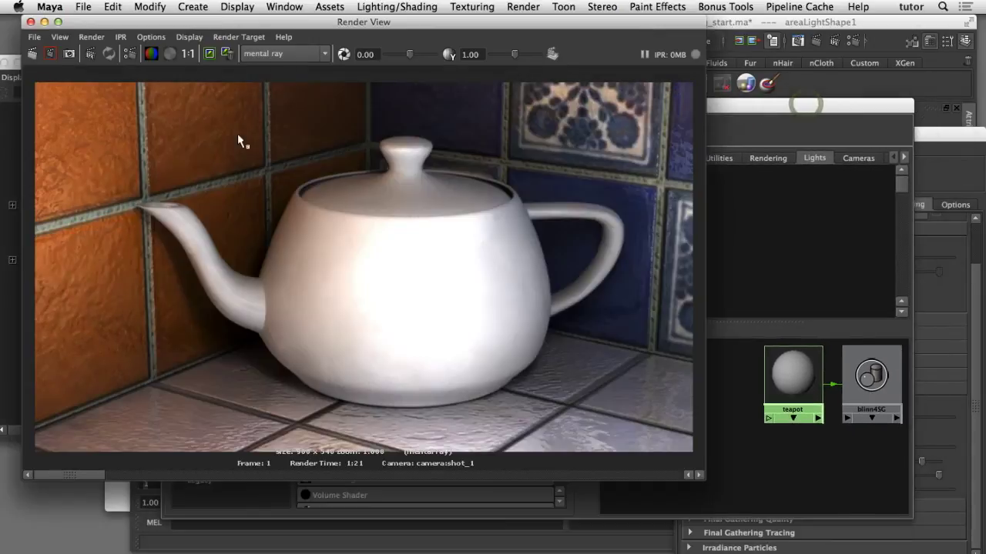
left_click(210, 53)
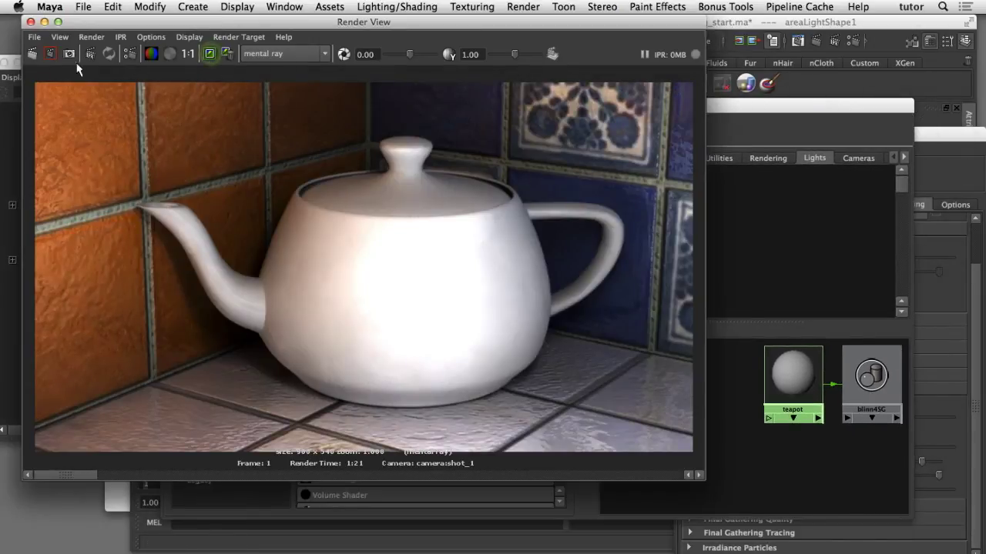
left_click(31, 55)
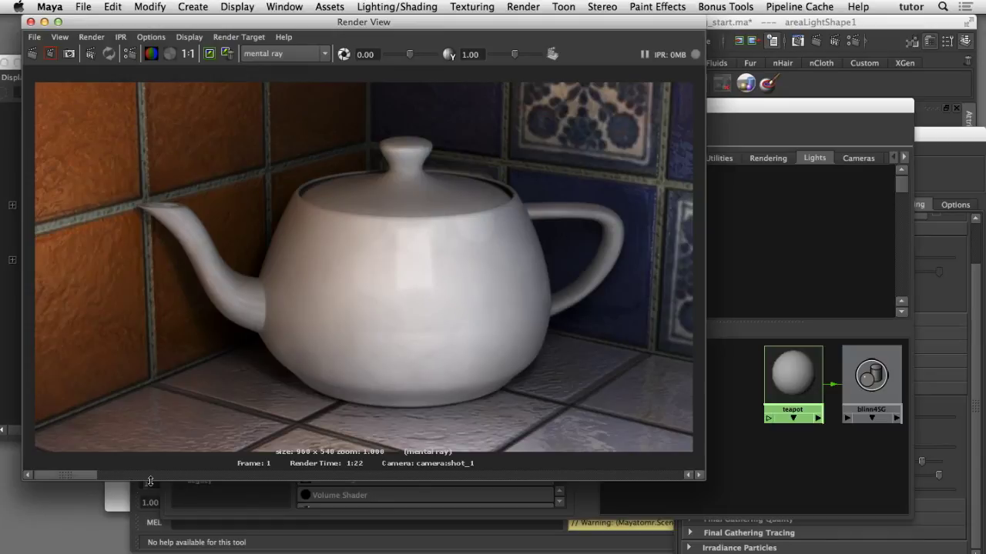
Flip between the latest render and the kept image to compare the teapot's highlights and overall brightness at the changed light intensity
left_click_drag(88, 475, 143, 482)
left_click(110, 476)
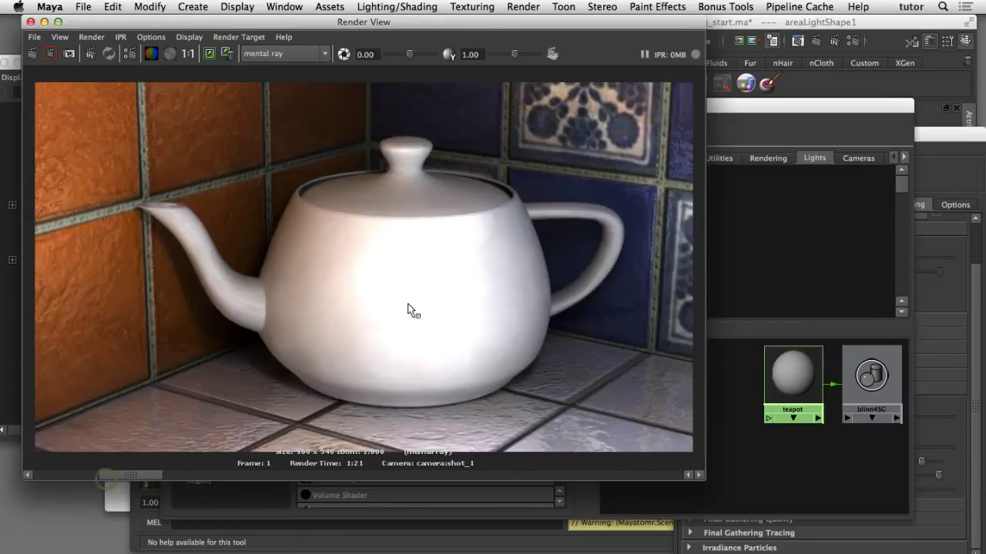
left_click(67, 476)
left_click(109, 477)
left_click(96, 477)
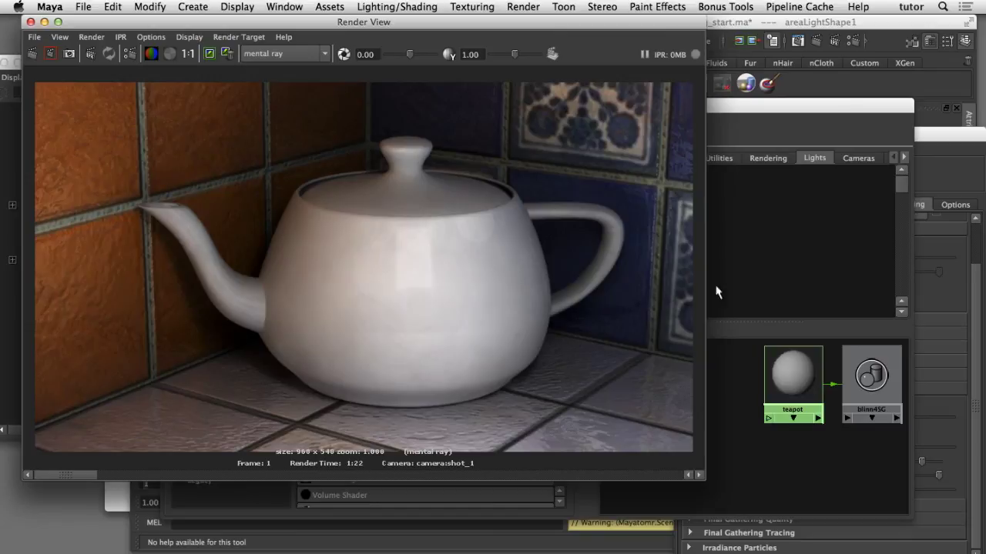
Set the Final Gathering Accuracy to 200 and Point Density to 0.5 in the render settings
left_click_drag(924, 135, 860, 35)
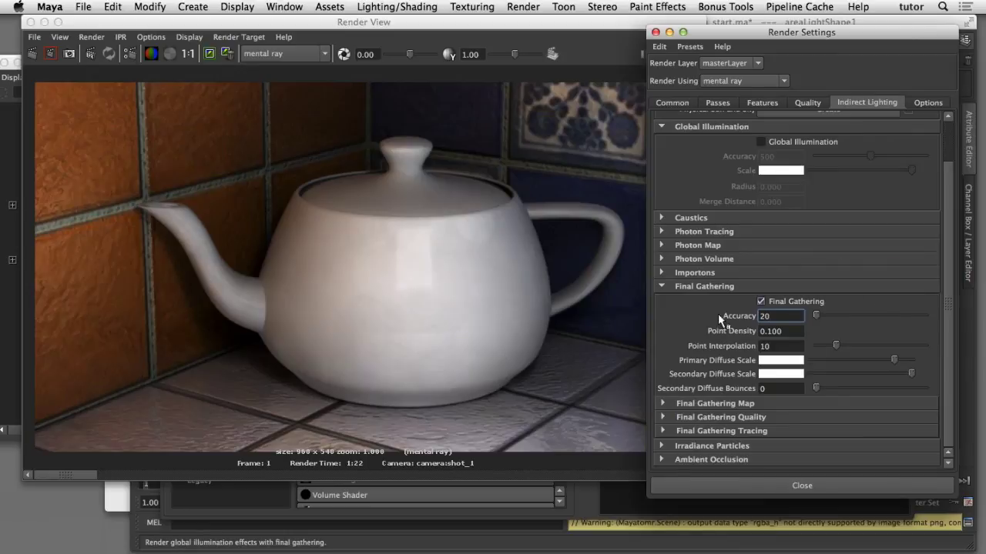
double_click(765, 315)
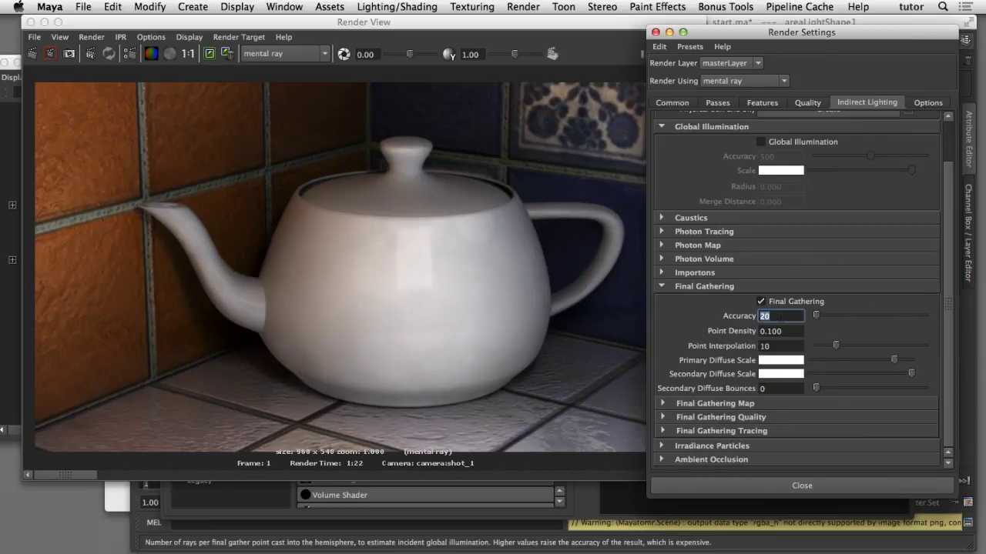
type("200")
key("Tab")
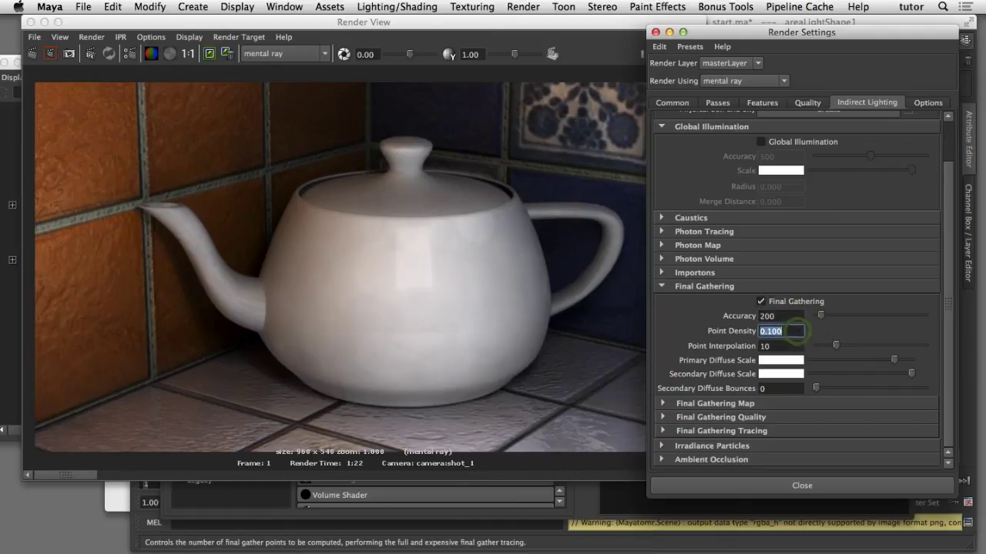
type("0.")
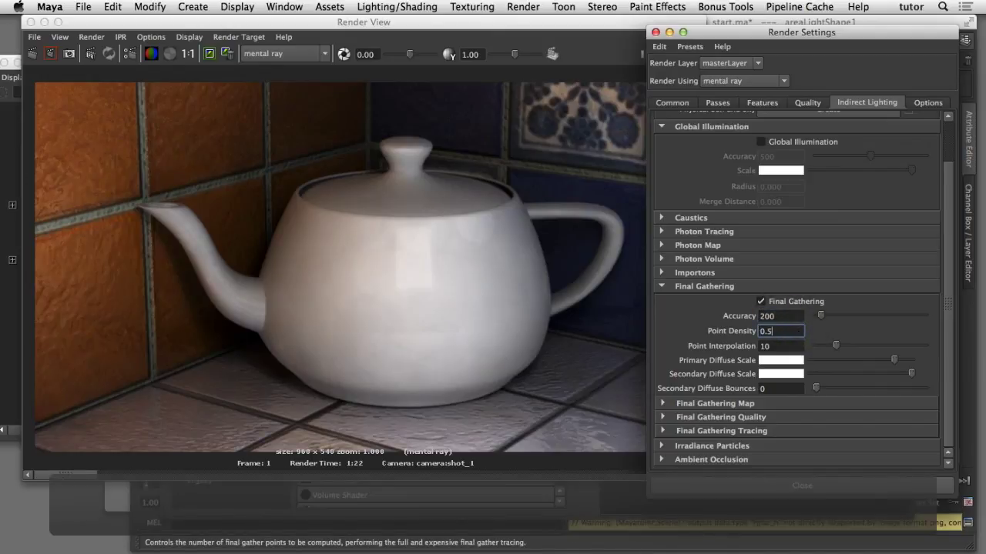
type("5")
key("Tab")
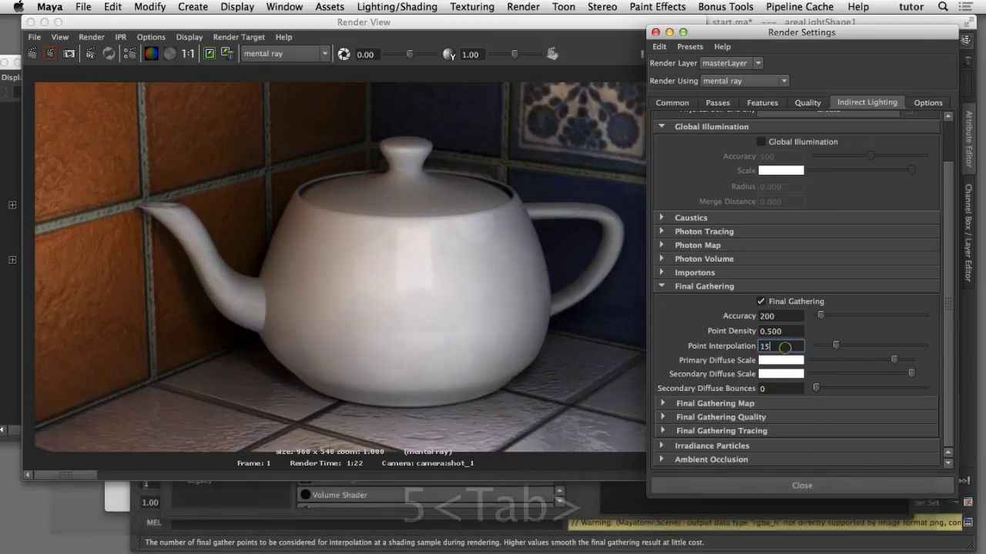
Set the Final Gathering Point Interpolation to 15 and Secondary Diffuse Bounces to 1 in the render settings
type("15")
key("Tab")
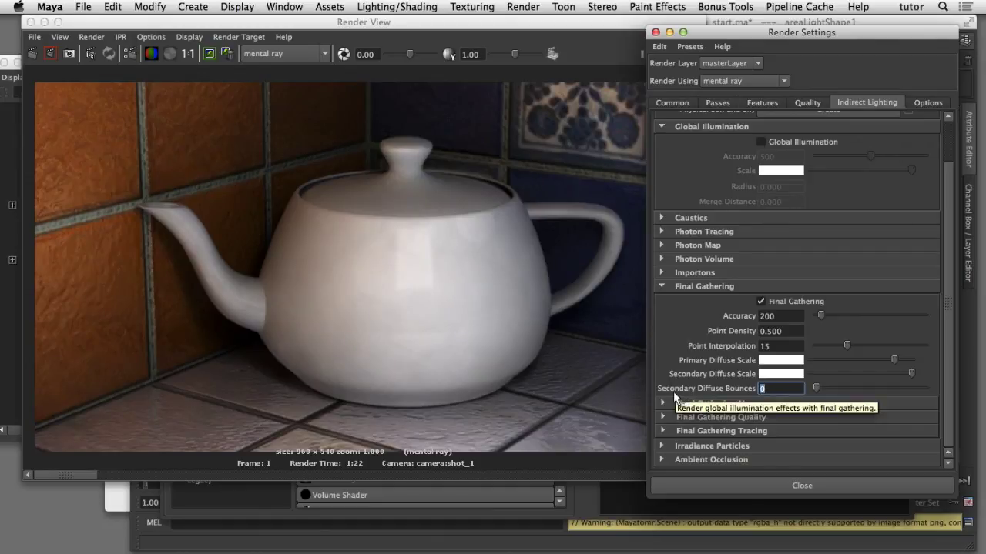
type("1")
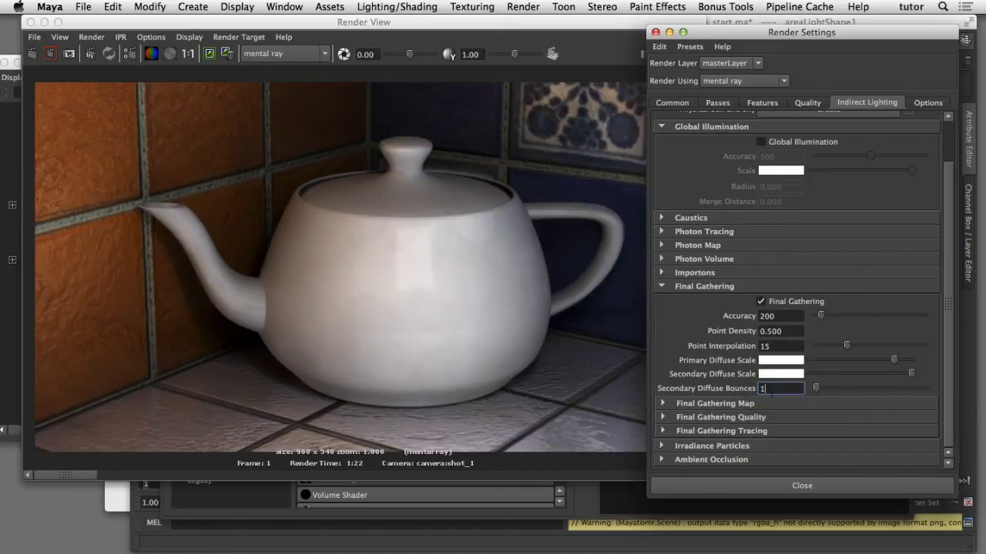
key("Tab")
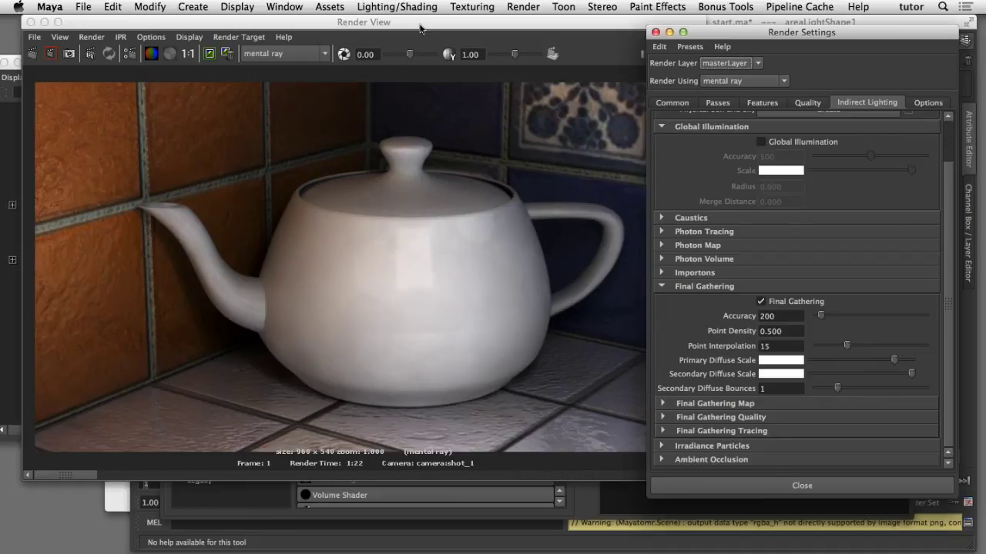
Keep the current image in the Render View and render the frame again with the higher-quality final gather settings
left_click(285, 76)
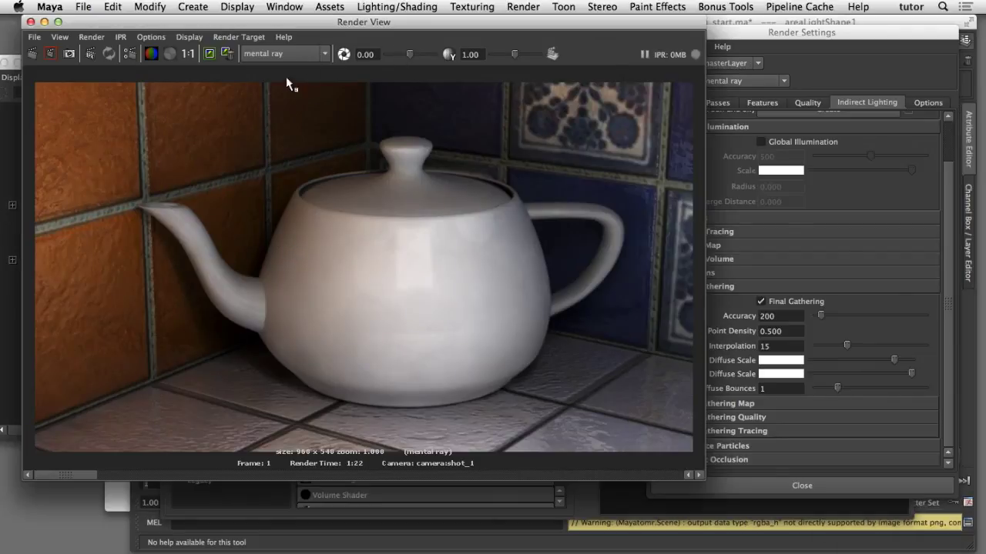
left_click(205, 52)
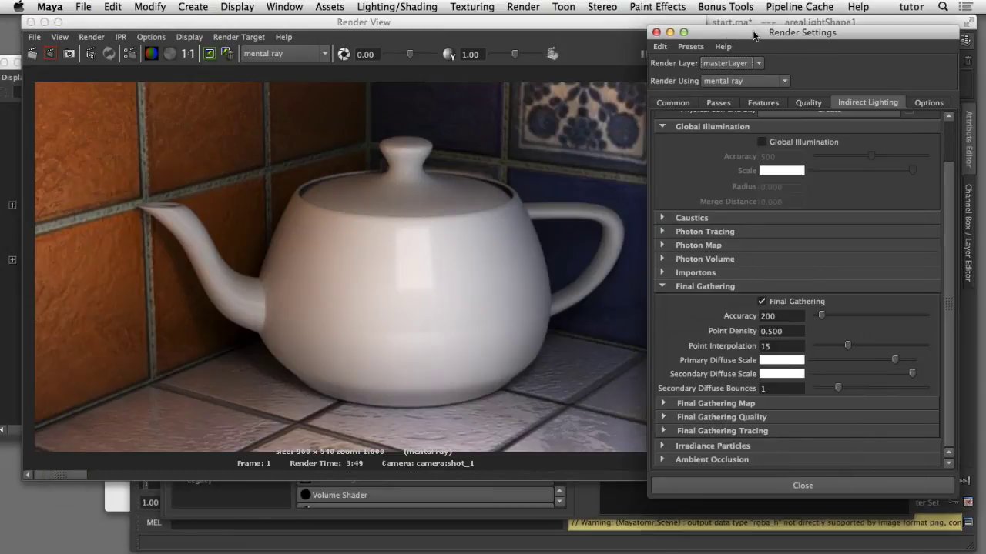
Move the render settings window off the rendered image and compare the new render with the kept one for smoothness and bounced light
left_click(756, 35)
left_click_drag(756, 34, 775, 32)
left_click(770, 319)
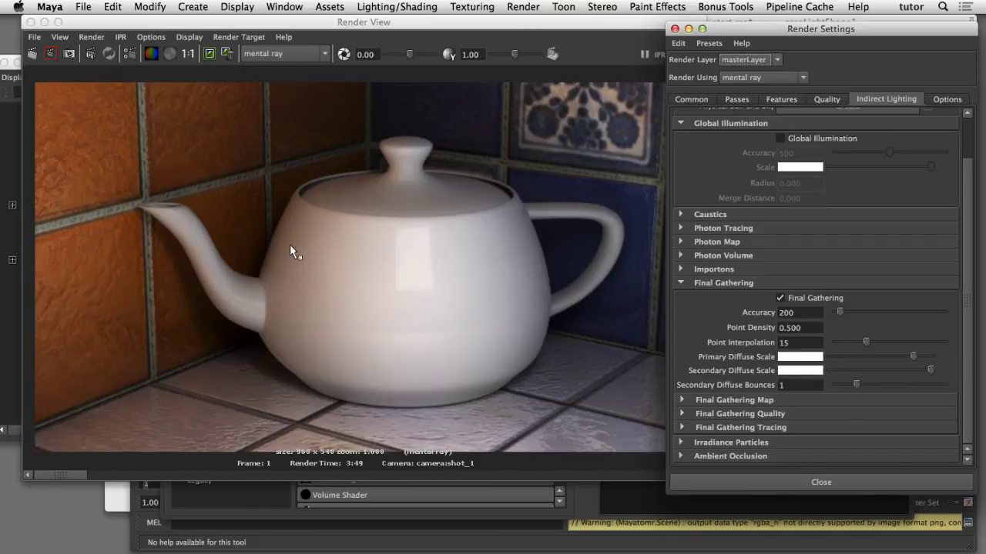
mouse_move(62, 475)
left_mouse_down()
mouse_move(154, 483)
mouse_move(42, 474)
mouse_move(206, 477)
mouse_move(62, 474)
left_mouse_up()
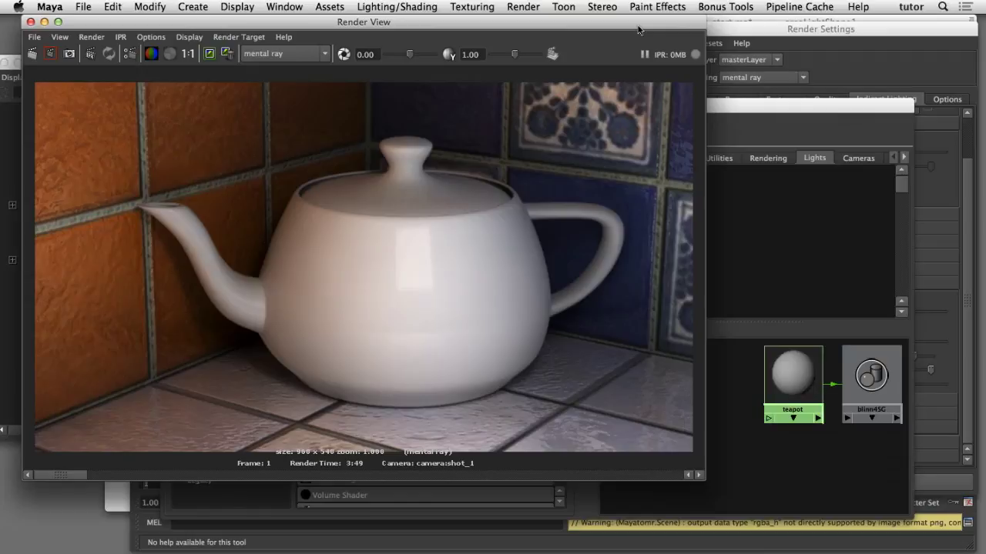